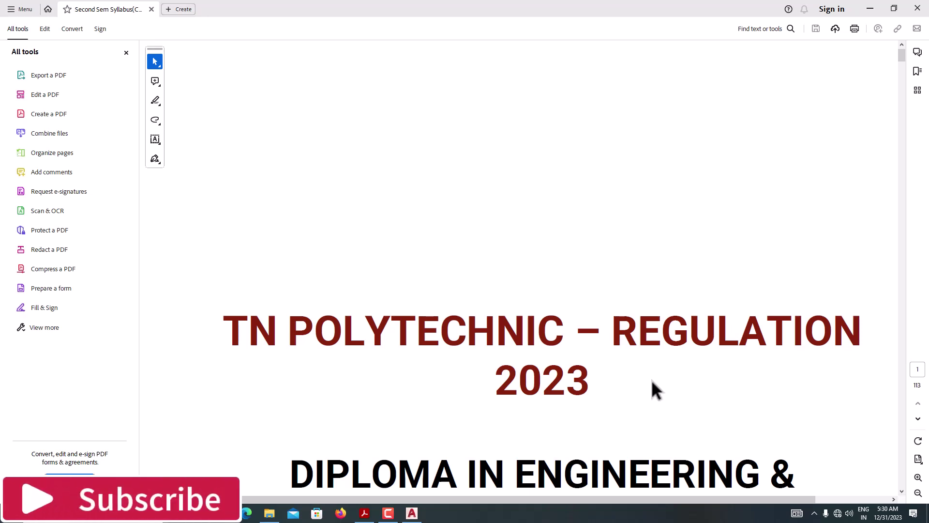
Jump to page 86 of the syllabus PDF
scroll(651, 379, down, 3)
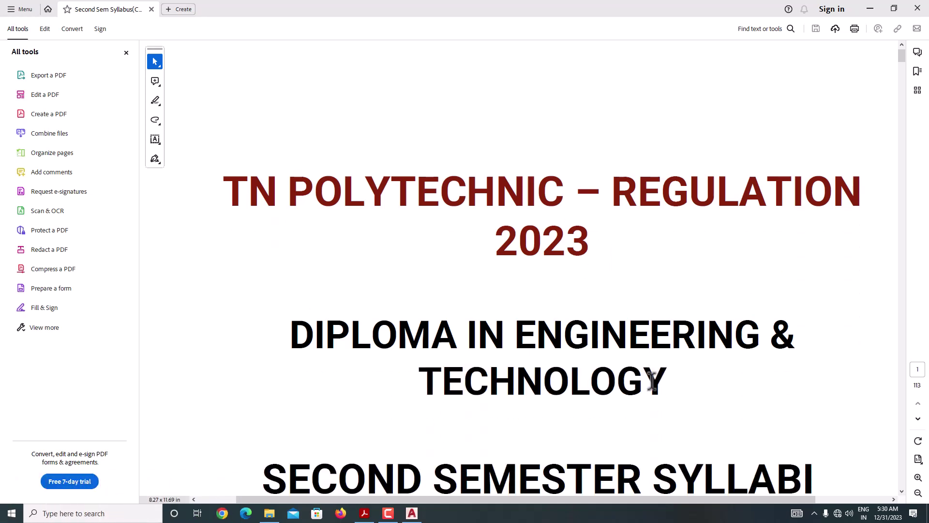
scroll(652, 380, down, 3)
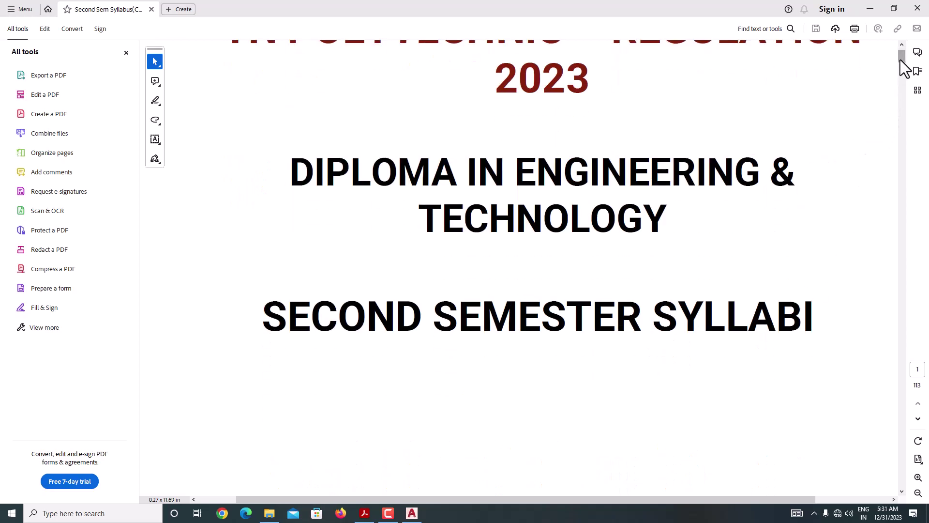
drag(900, 60, 898, 230)
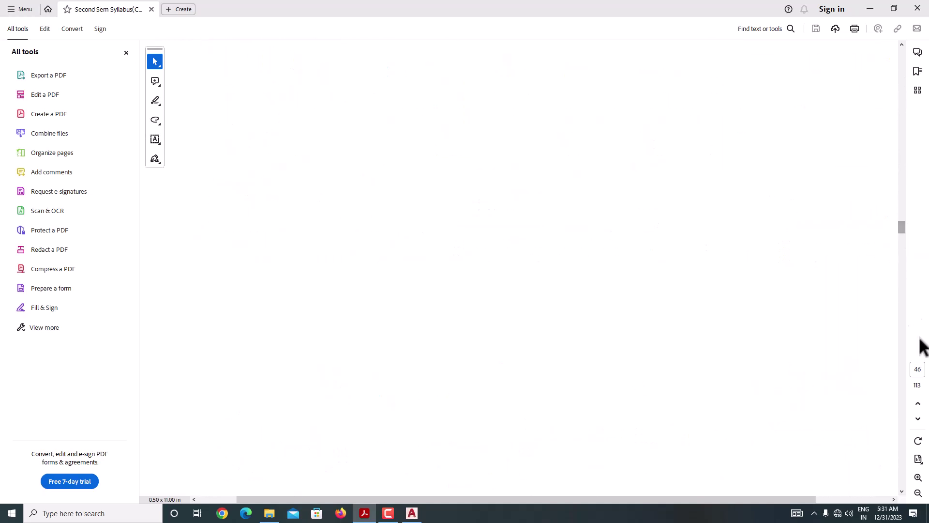
click(919, 370)
text(86)
key(Return)
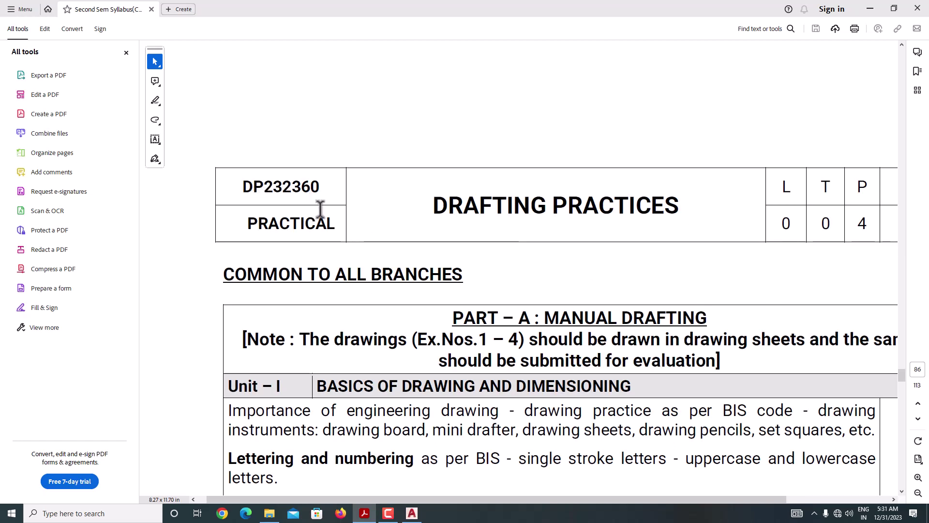
Scroll down to the Drawings for Lab Exercises page showing Fig.1 to Fig.4
scroll(602, 253, down, 3)
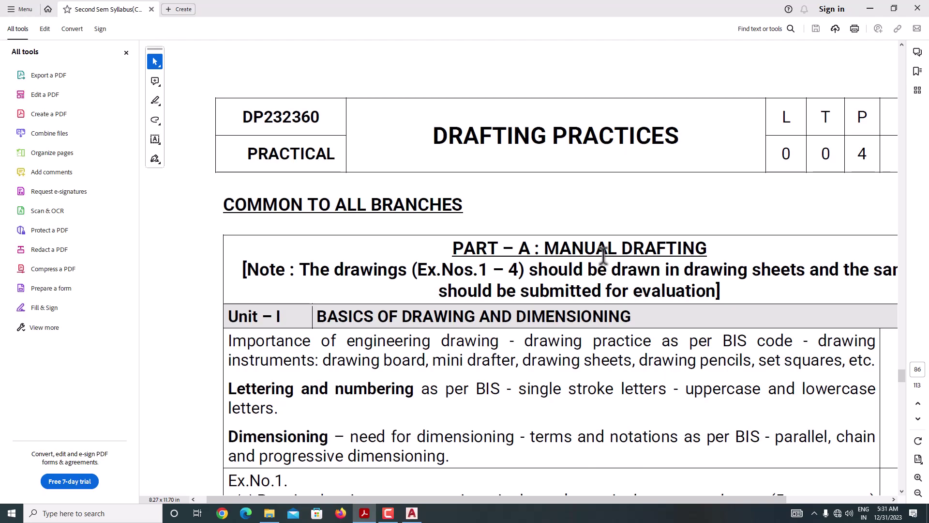
scroll(603, 253, down, 20)
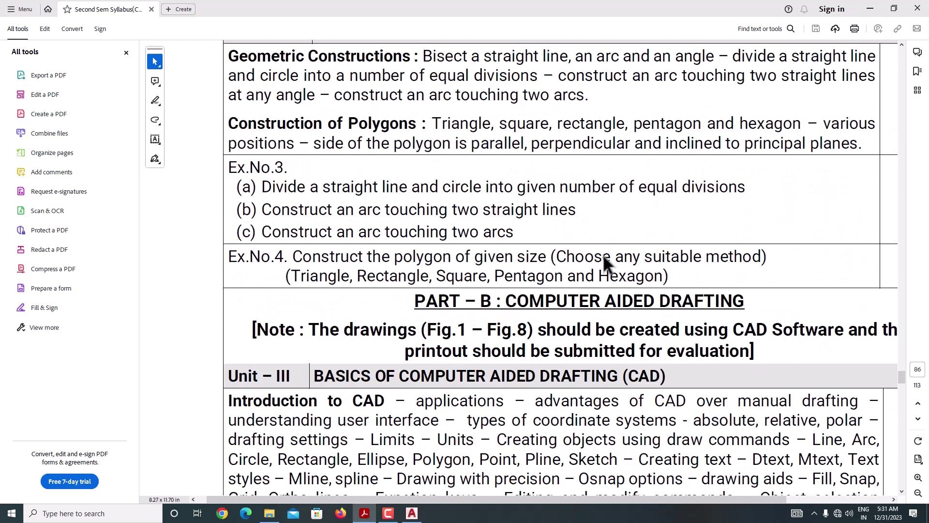
scroll(603, 254, down, 20)
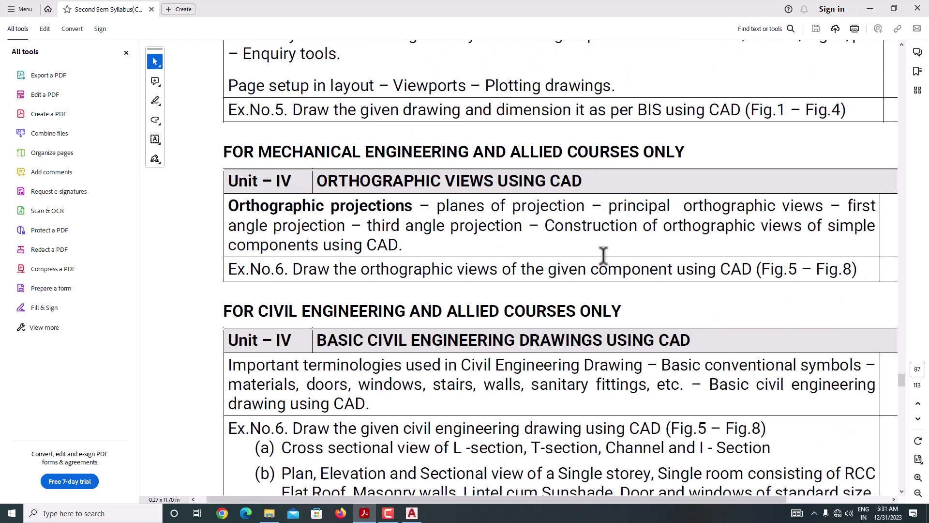
scroll(602, 253, down, 20)
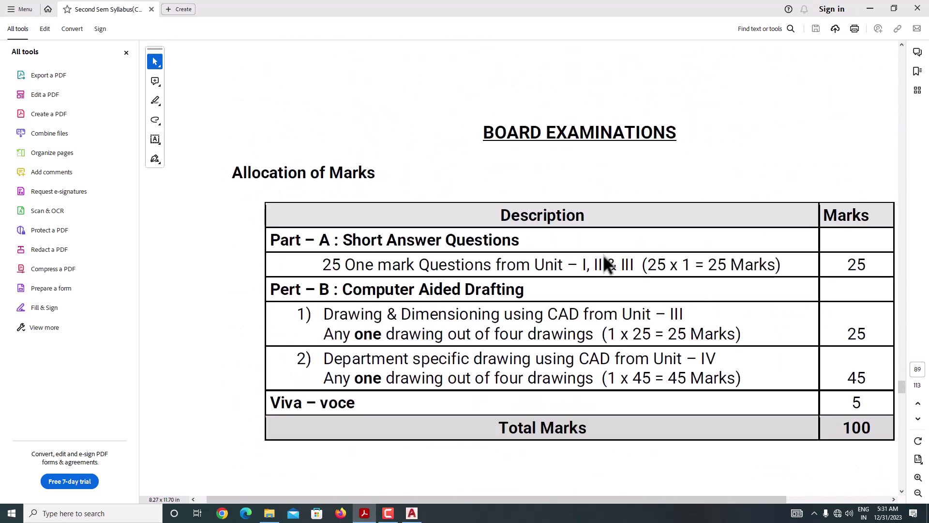
scroll(603, 258, down, 20)
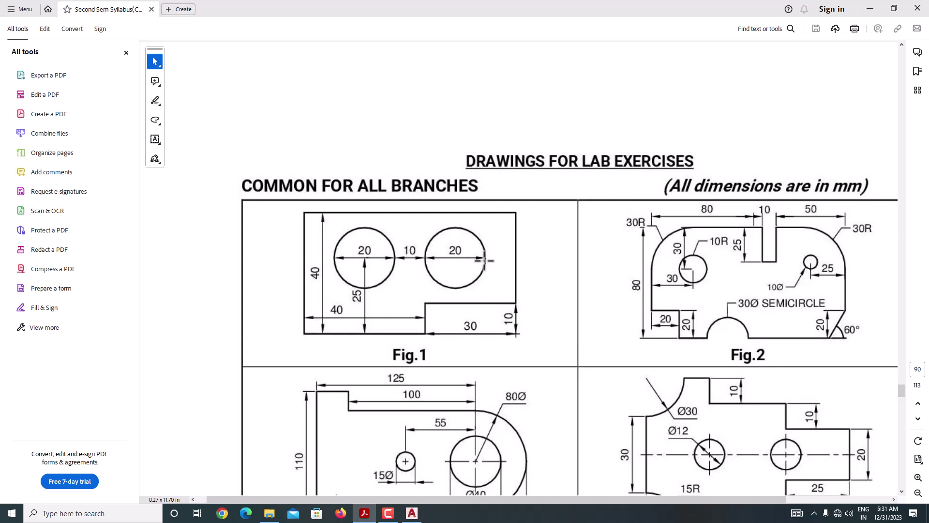
scroll(484, 260, down, 5)
scroll(485, 260, up, 2)
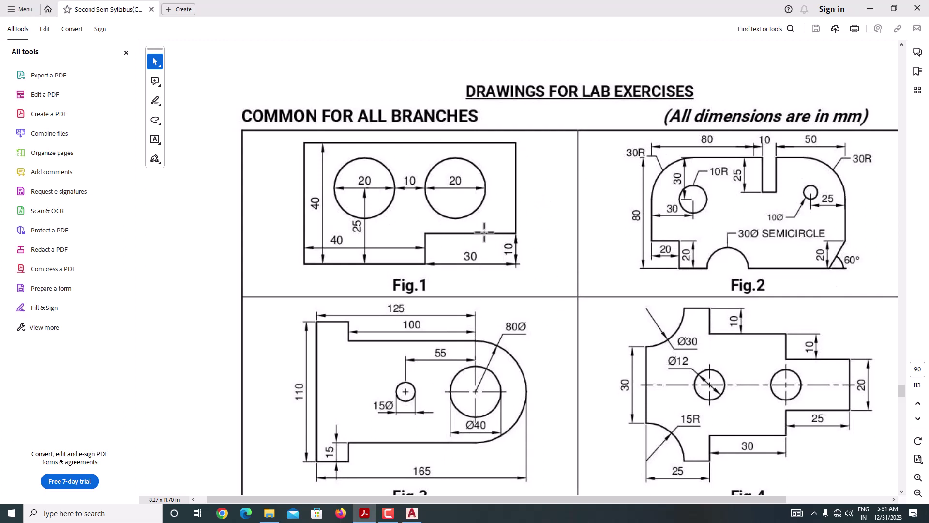
scroll(484, 232, down, 1)
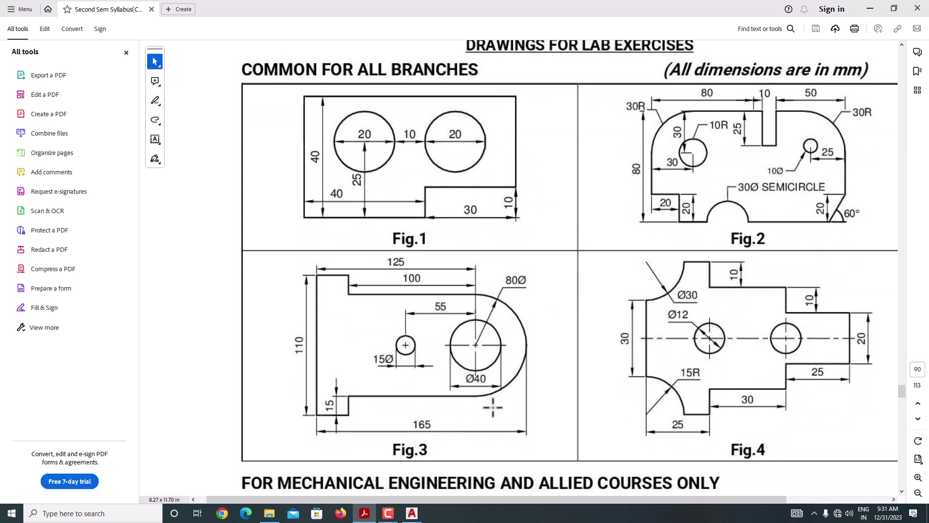
In AutoCAD, try the Express Tools help entry and dismiss the online-help notice
click(412, 513)
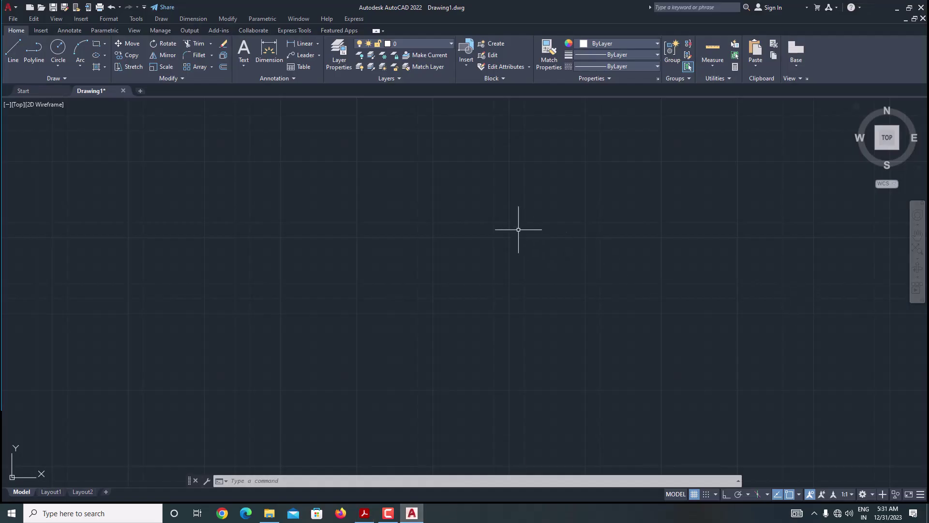
click(331, 20)
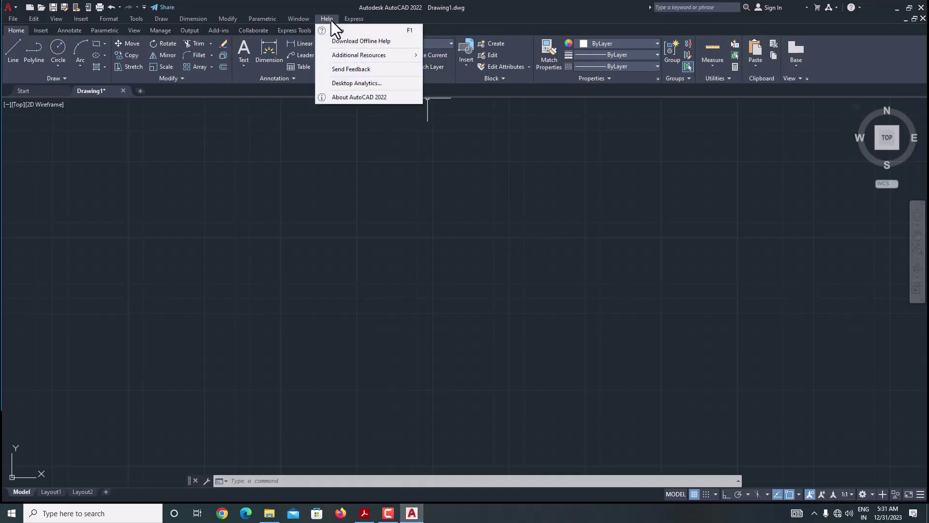
mouse_move(361, 17)
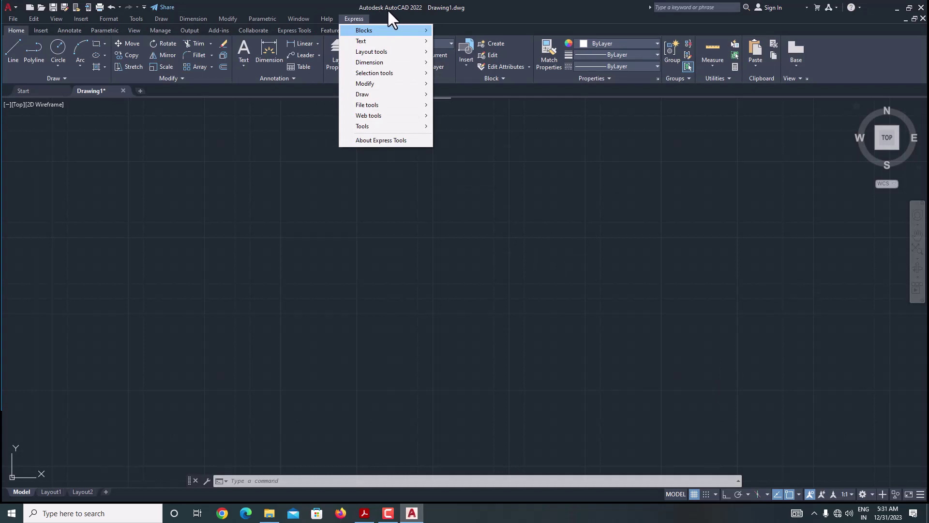
click(383, 140)
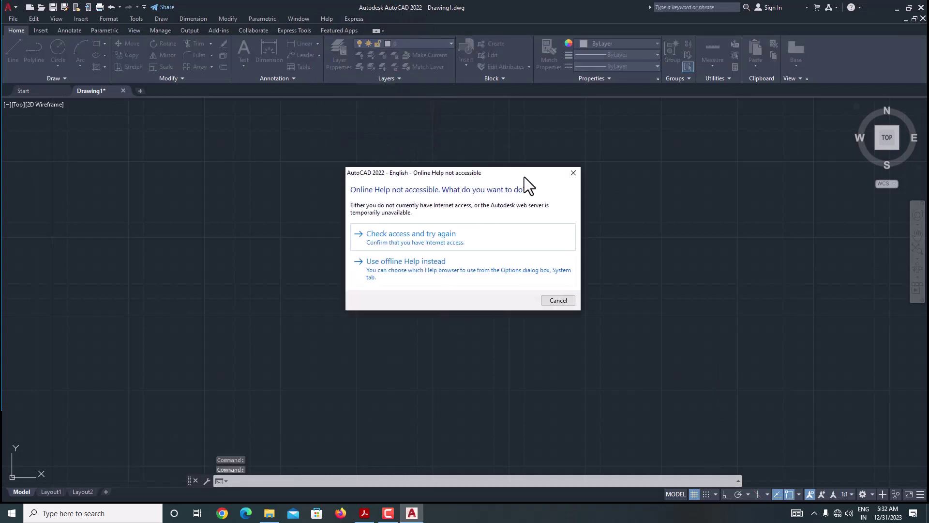
click(573, 173)
View the About AutoCAD 2022 version info, close it, and return to the syllabus PDF
click(327, 18)
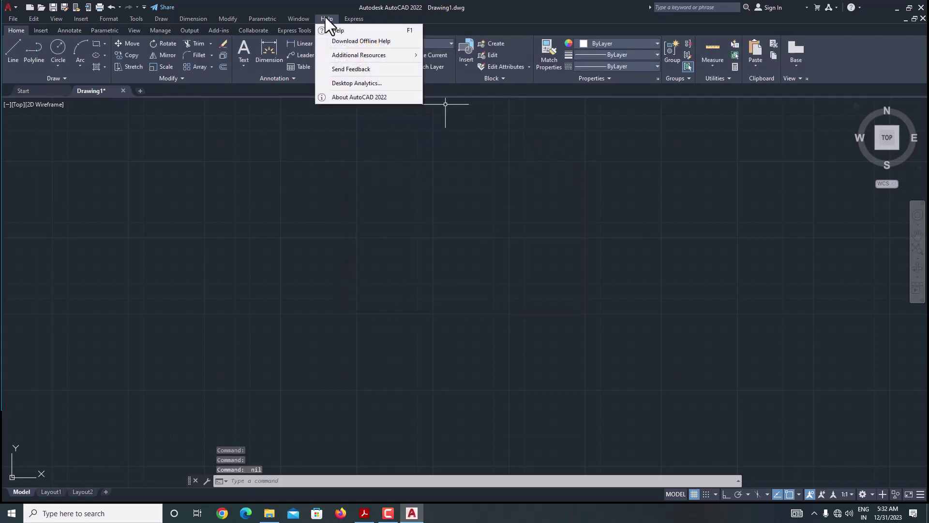
click(358, 98)
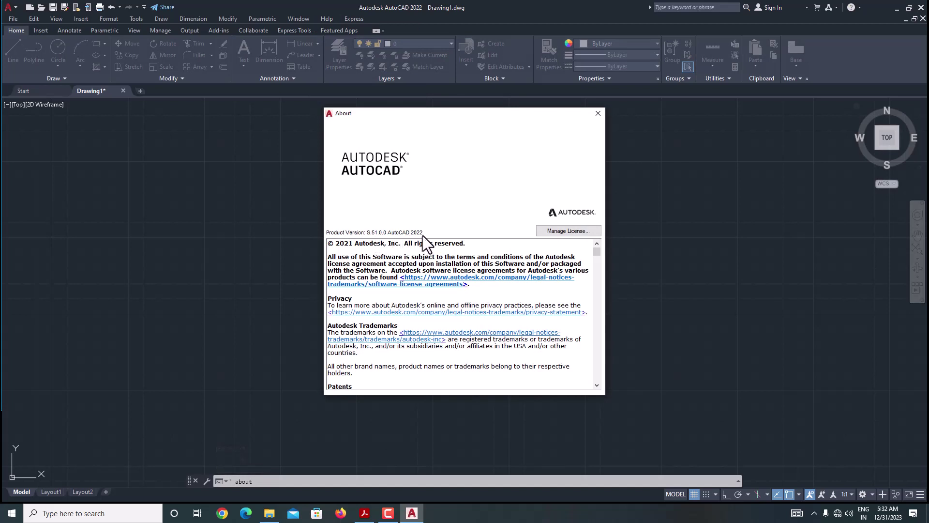
click(597, 113)
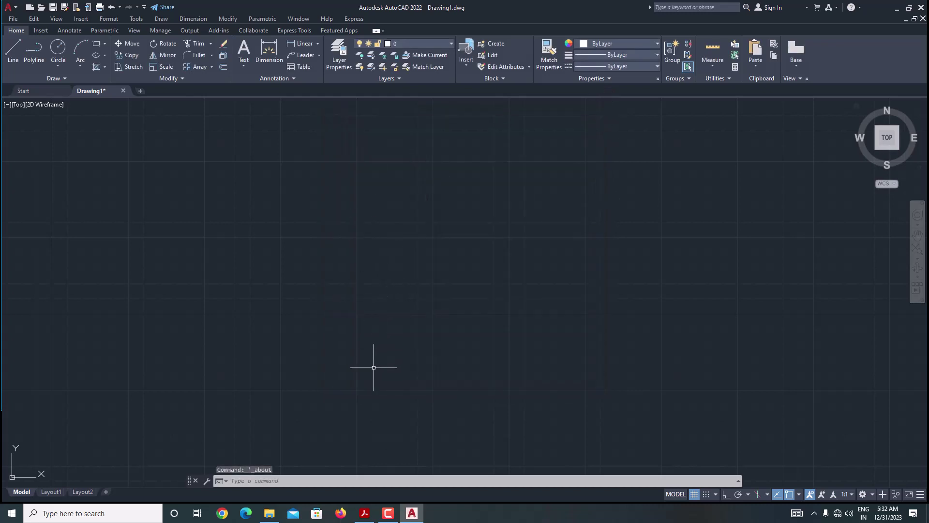
click(365, 513)
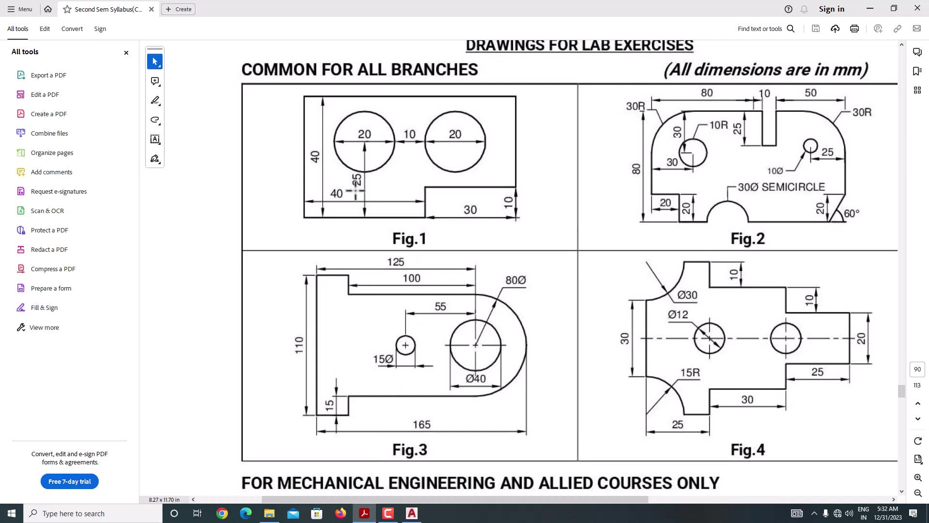
Zoom Fig.1 to 300% to read its dimensions, then return to the blank AutoCAD drawing
ctrl+scroll(356, 193, up, 5)
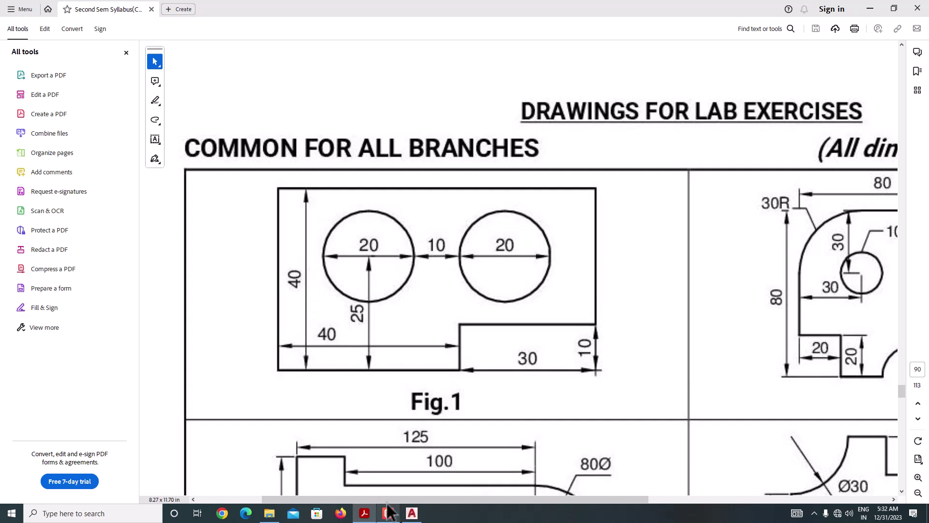
click(412, 513)
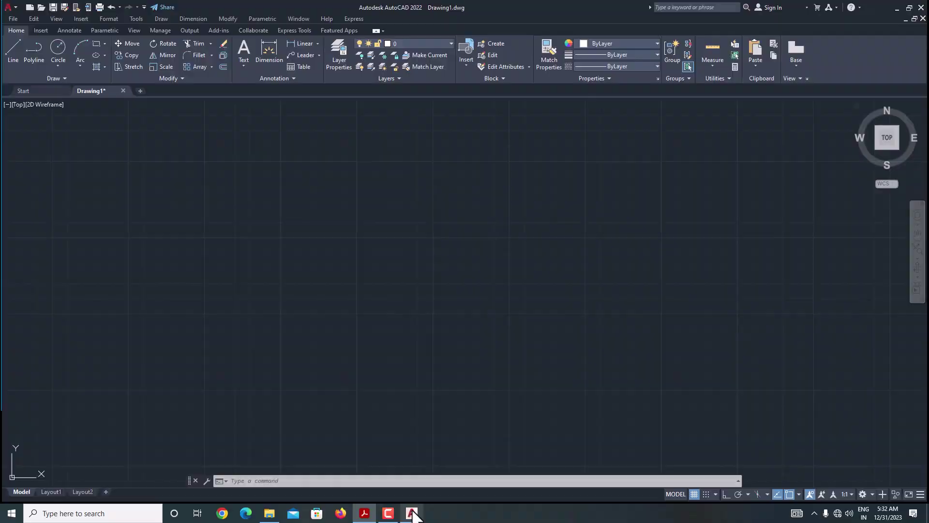
Use the UNITS command to set Drawing1's insertion scale to Millimeters
click(266, 480)
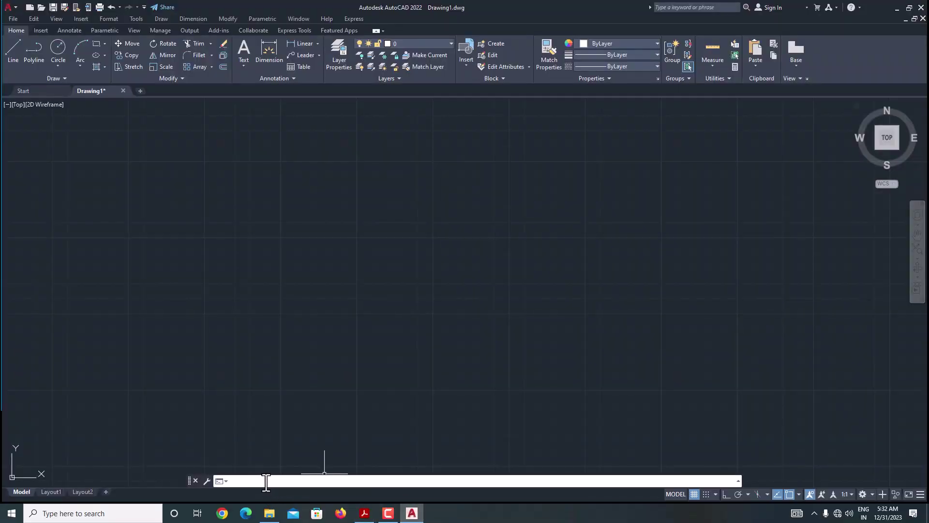
text(unit)
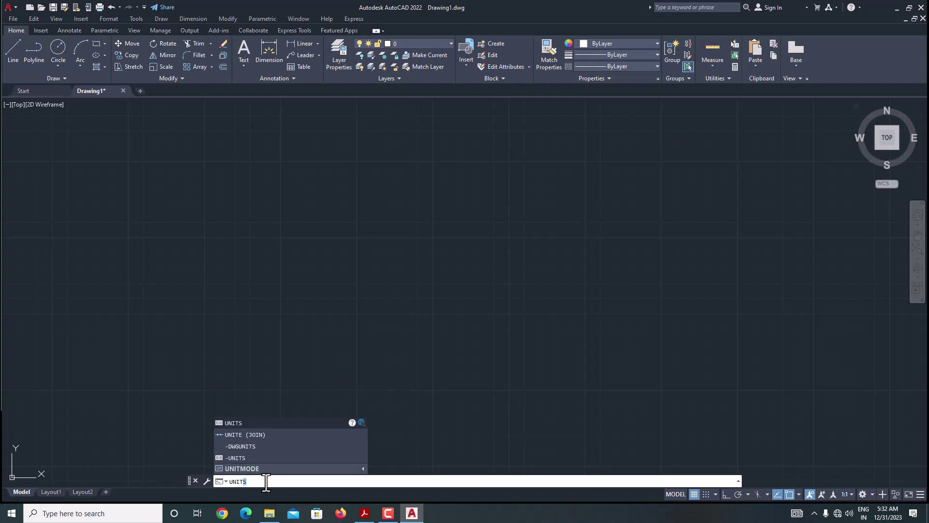
key(Return)
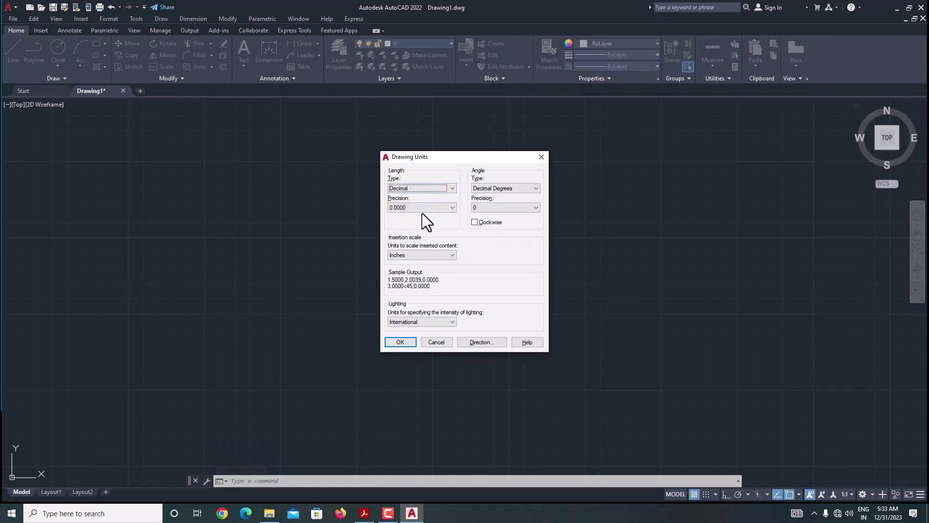
click(413, 254)
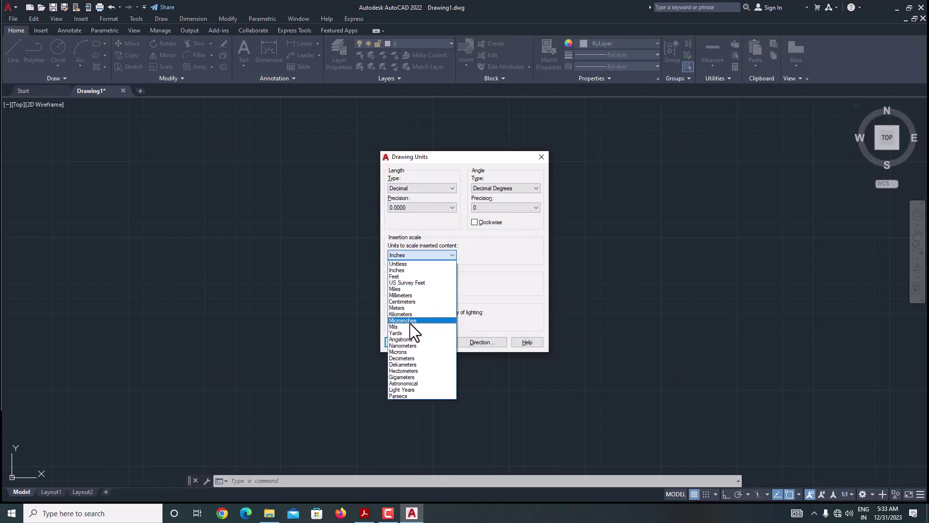
click(404, 296)
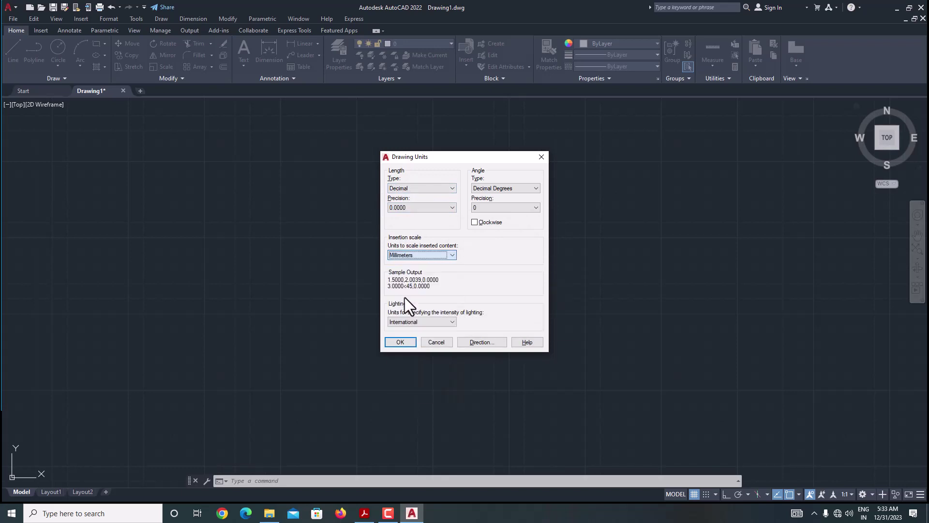
click(403, 341)
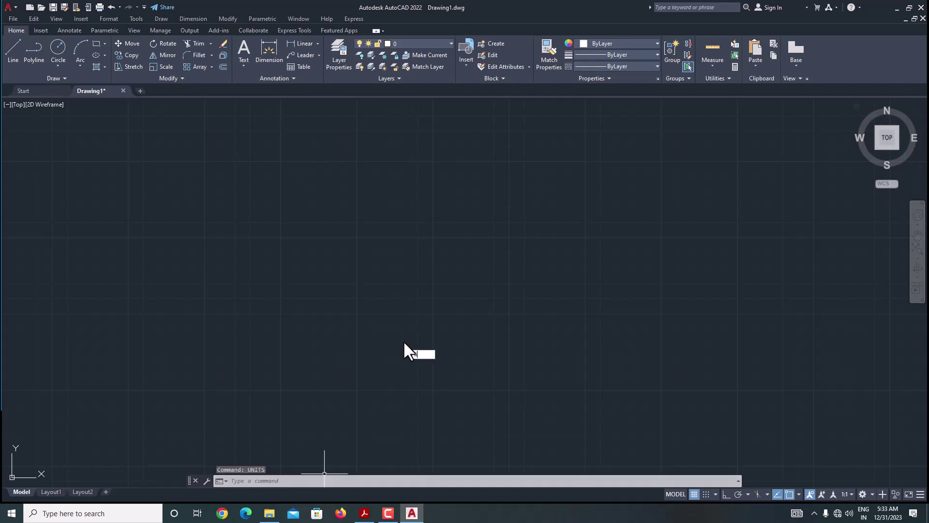
Set the drawing limits from 0,0 to 100,100 and zoom to show them all
text(limit)
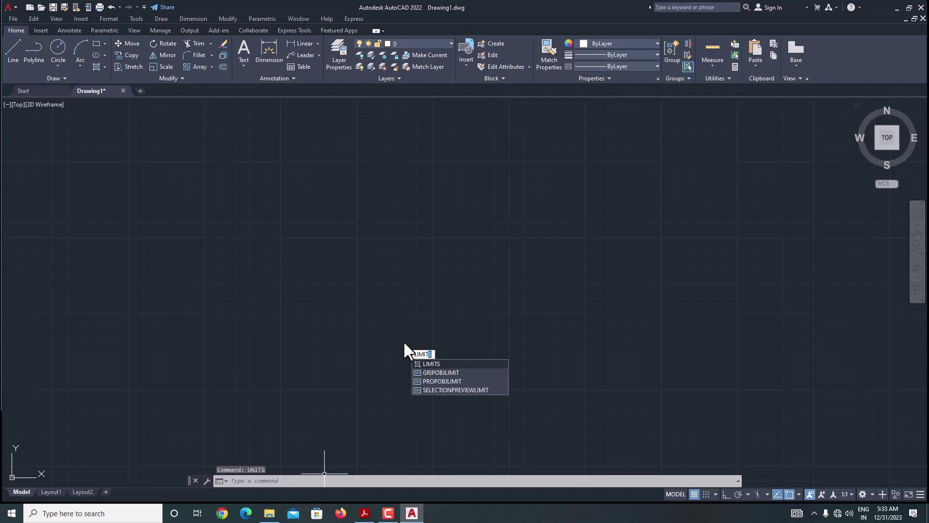
key(Return)
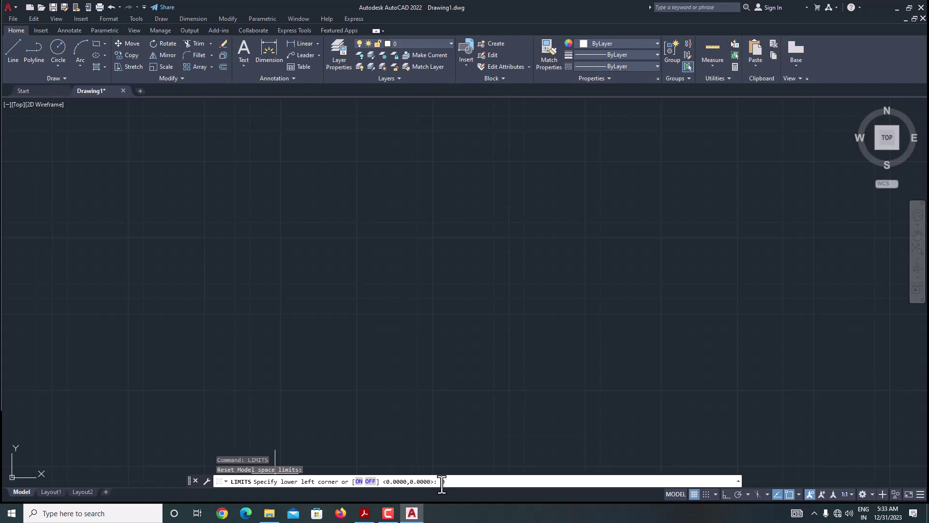
text(0)
key(Return)
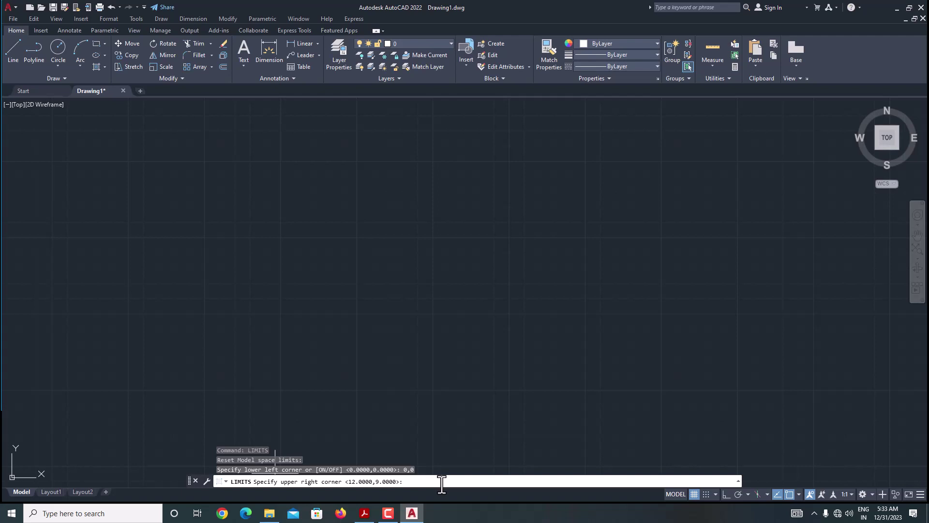
text(00,100)
key(Return)
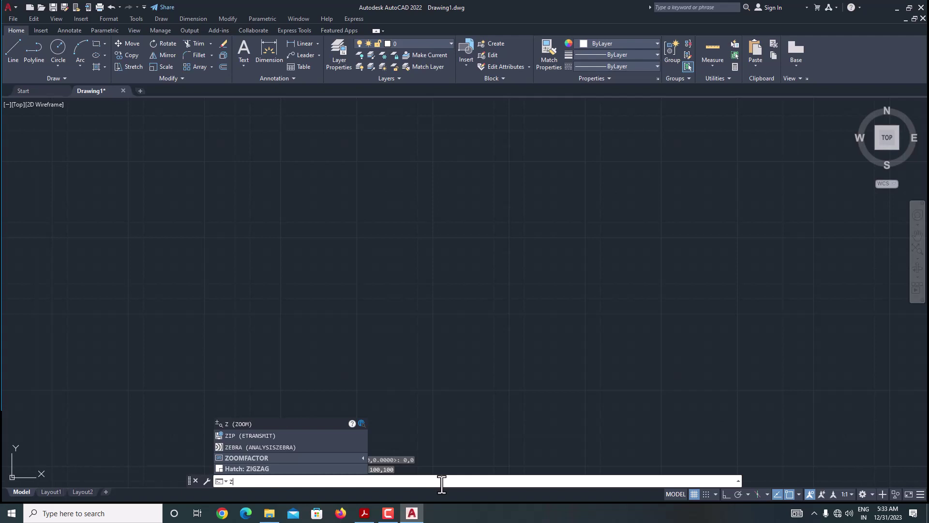
key(Return)
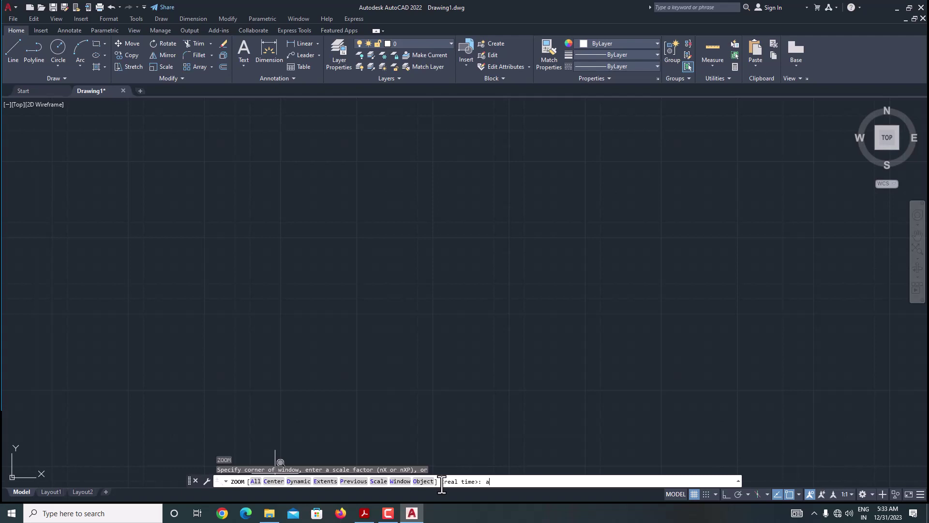
key(Return)
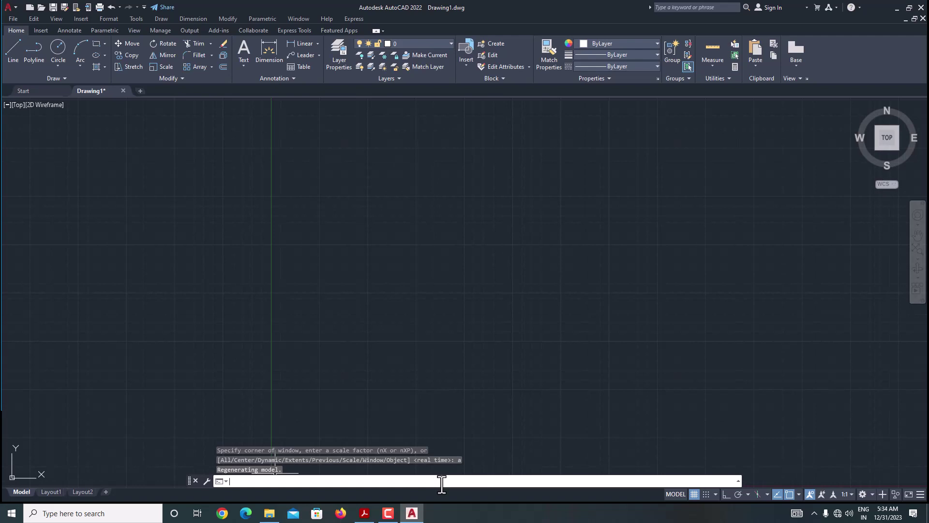
Pan and zoom to the UCS origin, then switch to Fig.1 in the syllabus PDF
middle_drag(415, 380, 431, 190)
scroll(300, 311, up, 1)
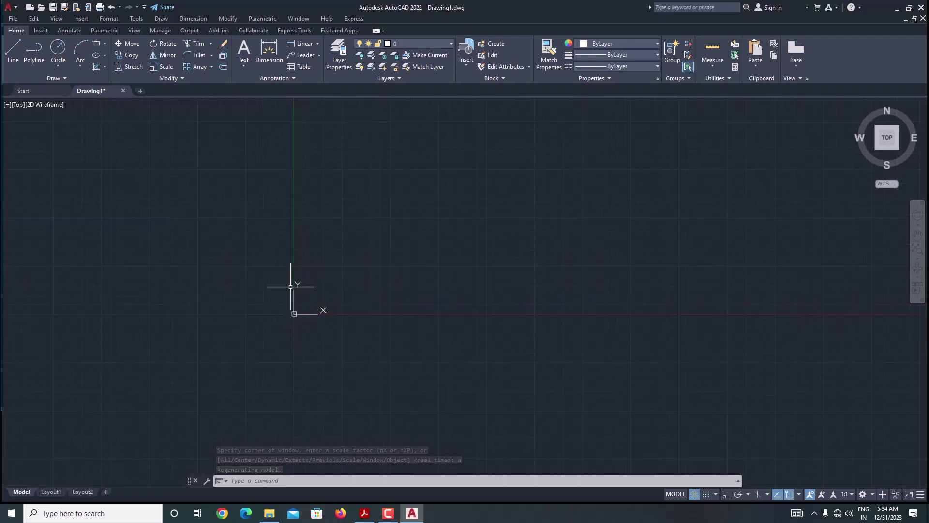
scroll(295, 284, up, 2)
middle_drag(319, 307, 303, 314)
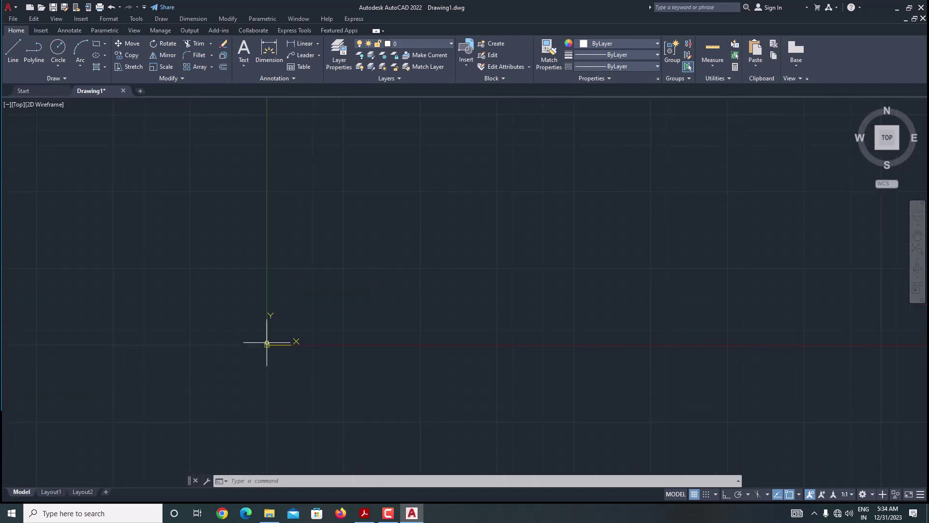
scroll(284, 352, up, 5)
scroll(285, 352, down, 4)
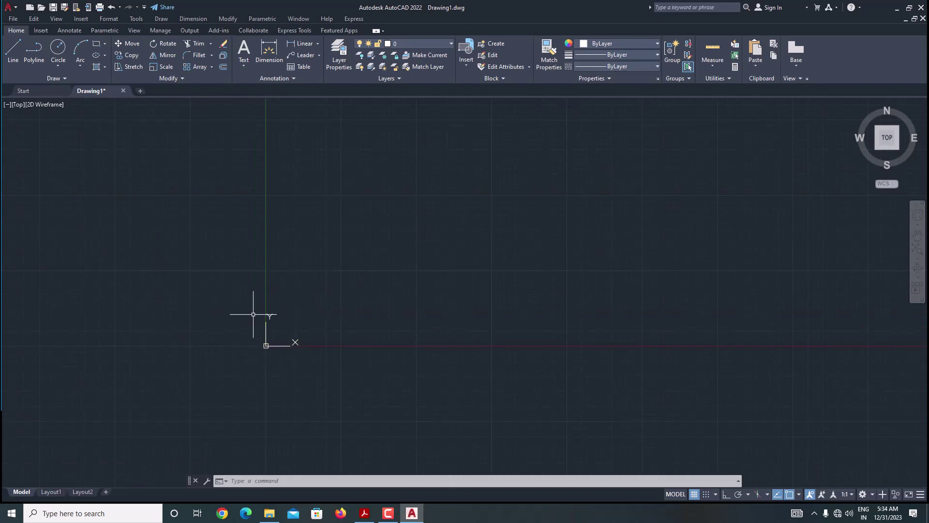
click(365, 516)
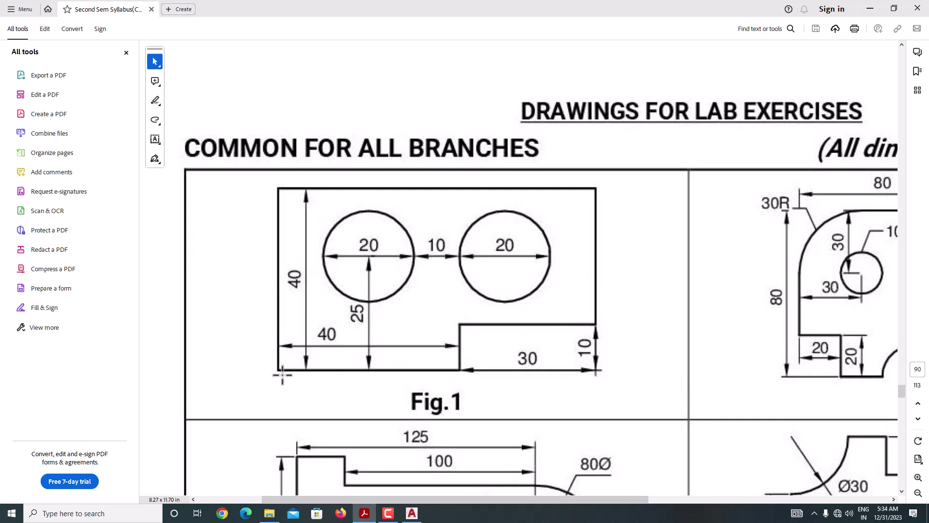
Snap the syllabus PDF to the right half of the screen and AutoCAD to the left
key(super+Right)
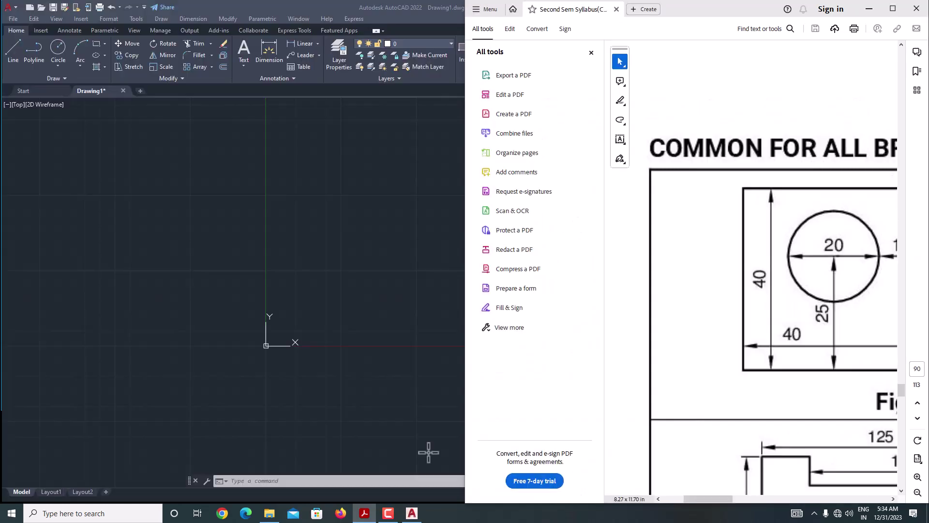
click(177, 201)
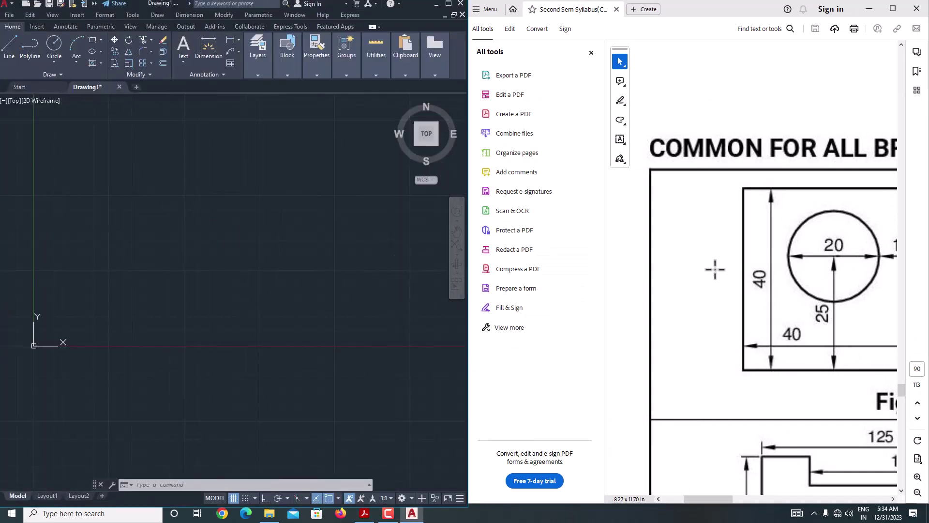
scroll(708, 271, down, 2)
scroll(708, 274, down, 3)
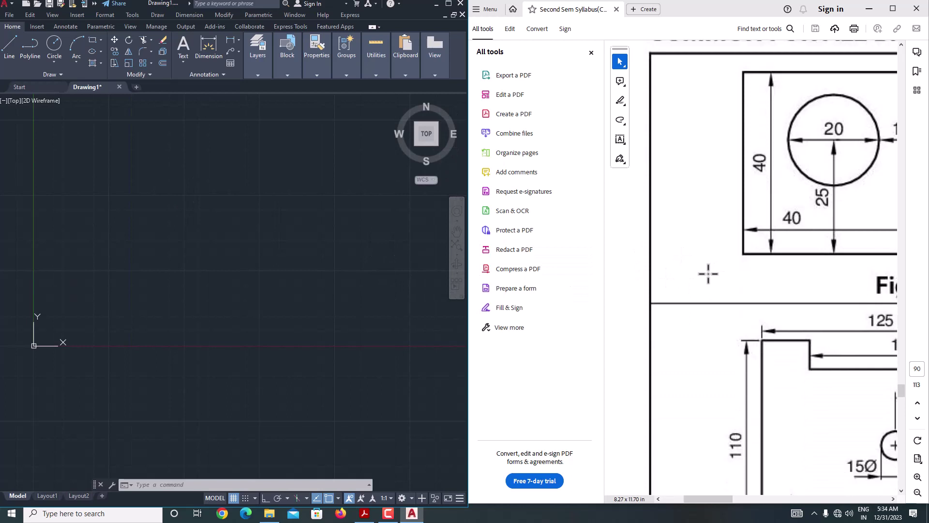
scroll(706, 272, up, 4)
Enlarge Fig.1, close Acrobat's tools pane, and narrow the PDF window
drag(700, 498, 704, 495)
ctrl+scroll(723, 493, down, 1)
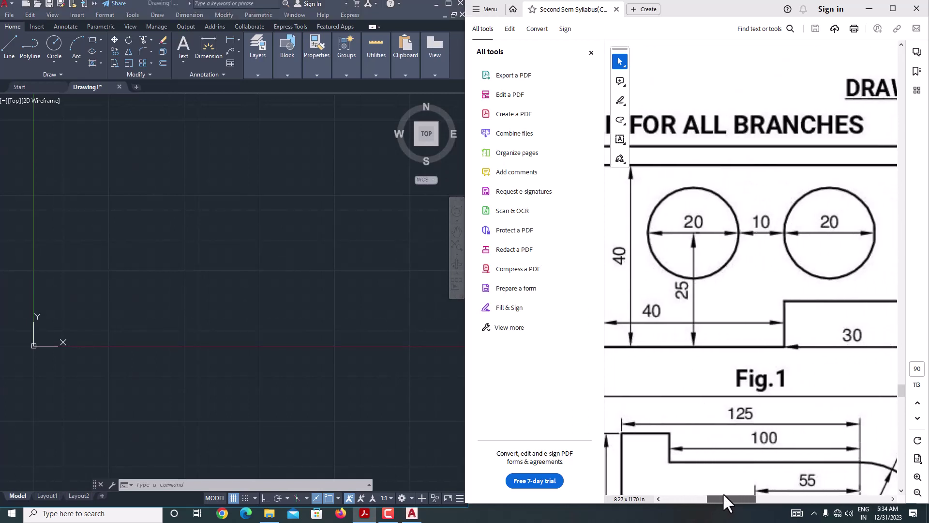
ctrl+scroll(716, 387, down, 2)
ctrl+scroll(715, 387, up, 2)
ctrl+scroll(715, 387, up, 1)
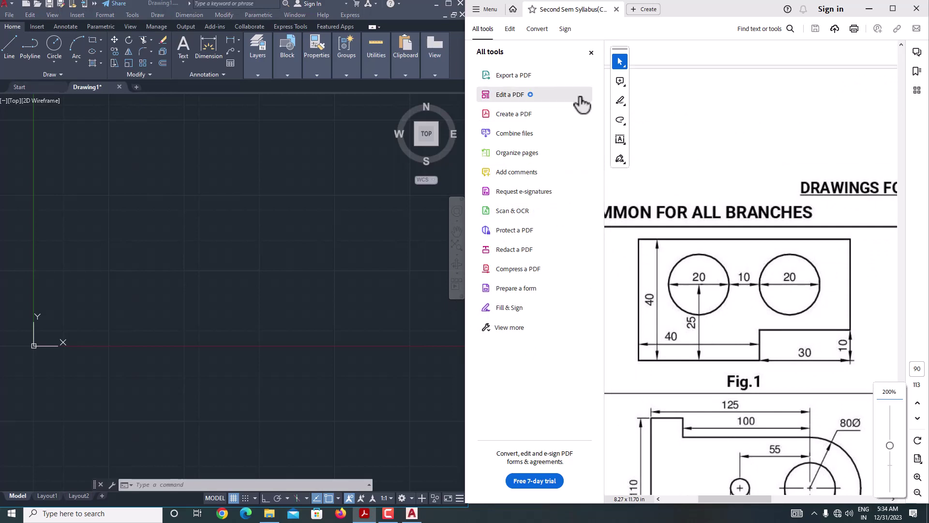
click(592, 53)
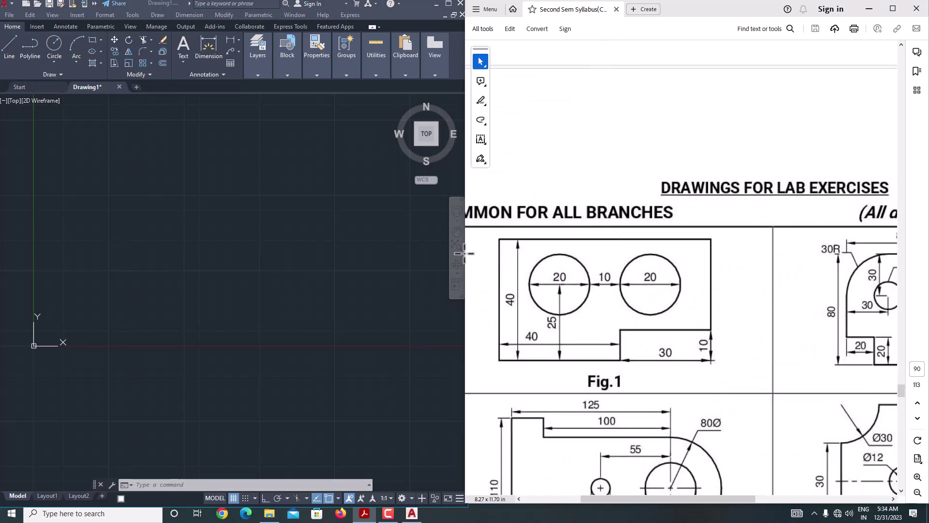
drag(464, 252, 648, 263)
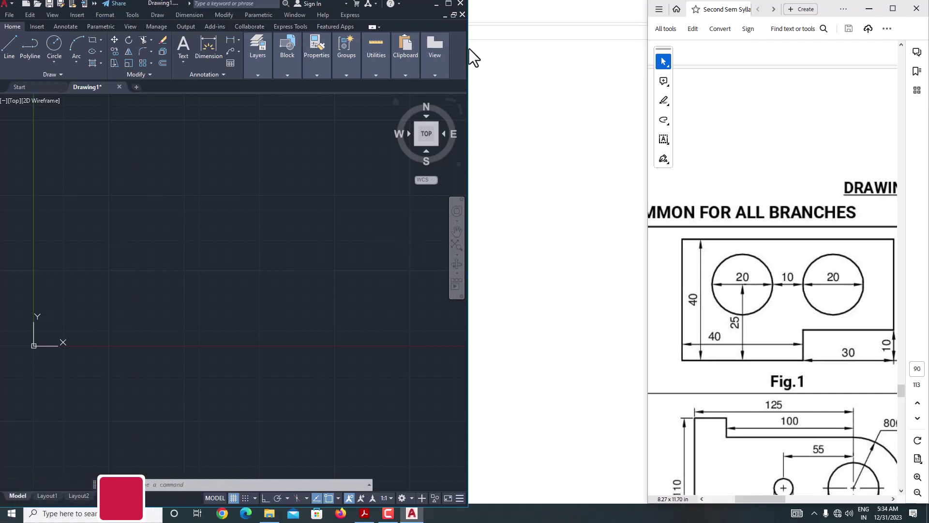
Widen the AutoCAD window and start a line with its first point at 10,10
drag(469, 46, 646, 83)
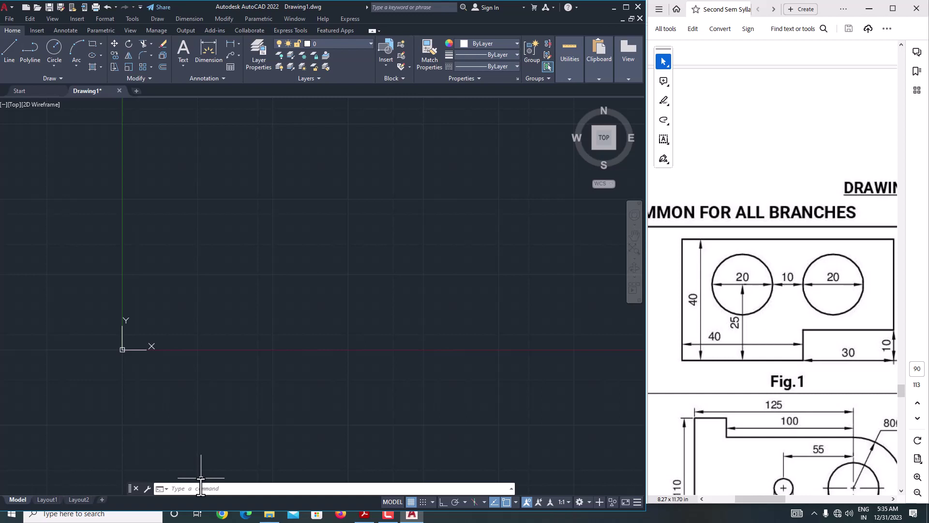
click(9, 60)
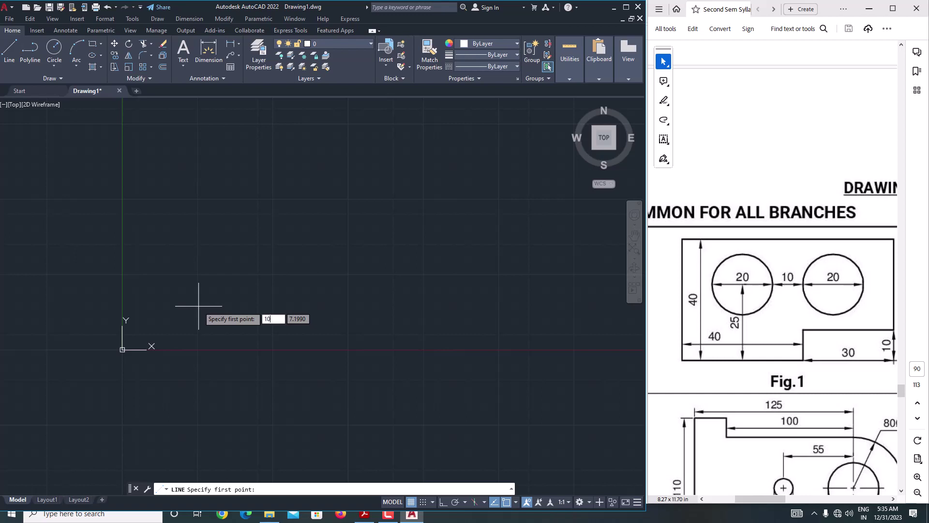
key(Tab)
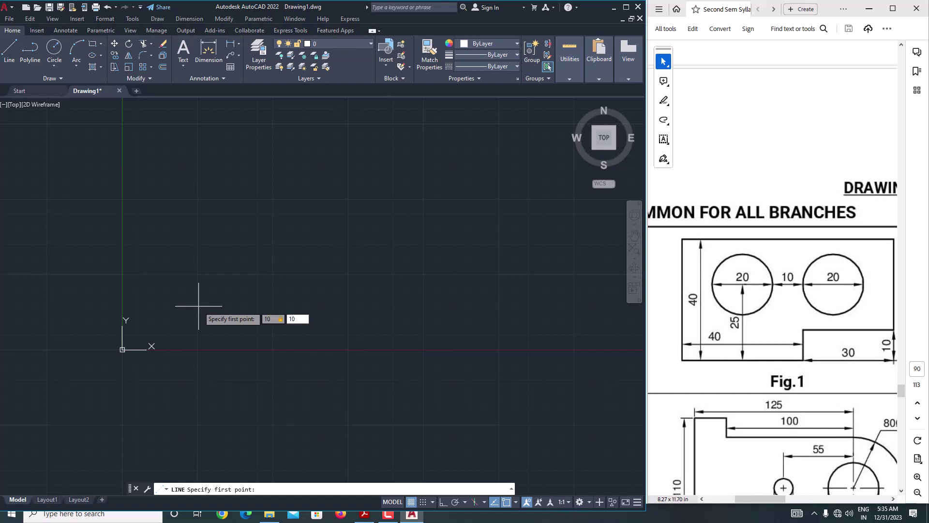
key(Return)
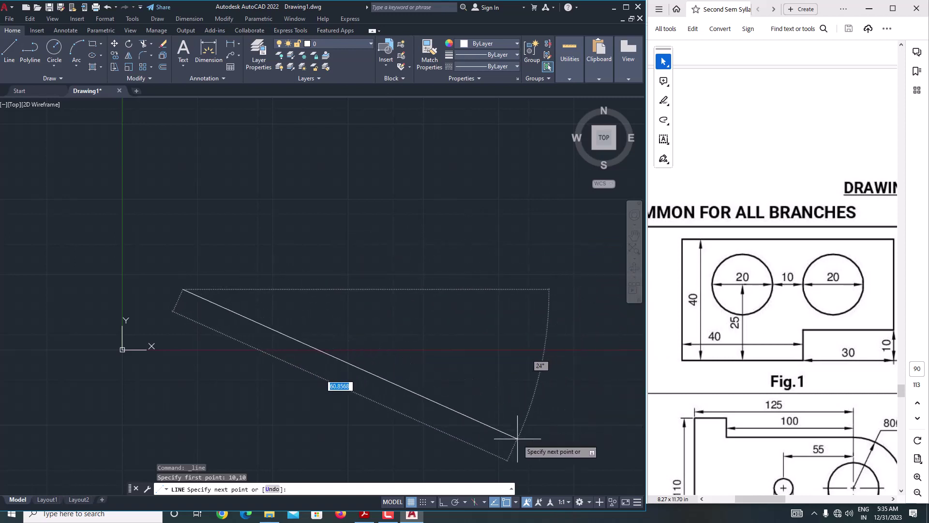
Turn on Ortho and draw the 40 bottom, 10 step and 30 horizontal segments
click(443, 502)
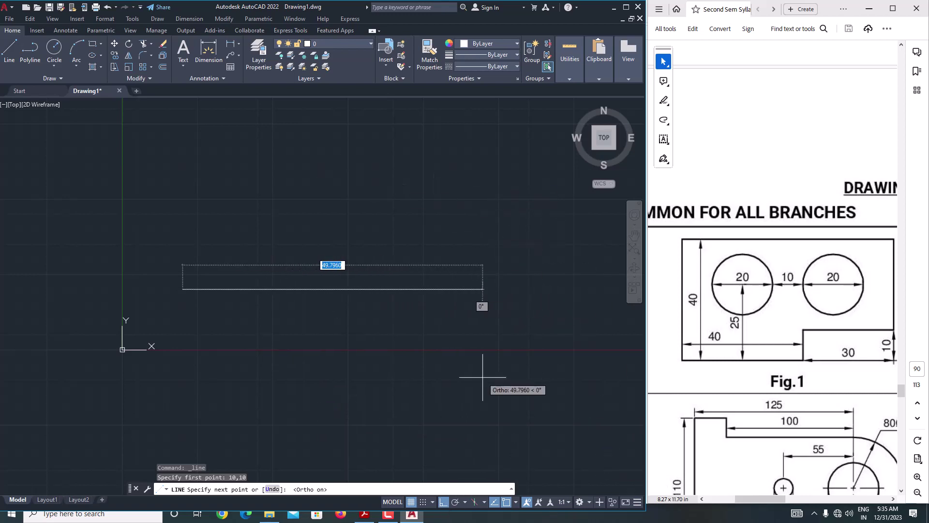
click(516, 502)
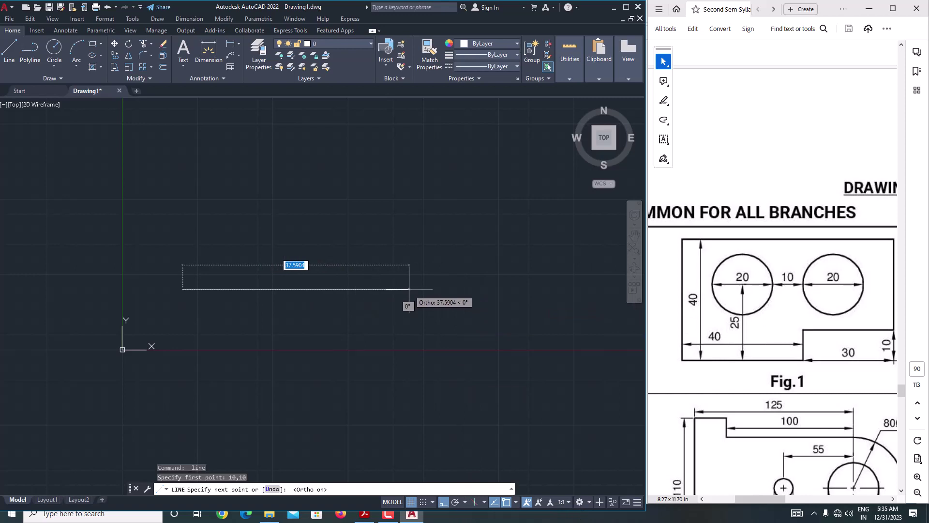
text(40)
key(Return)
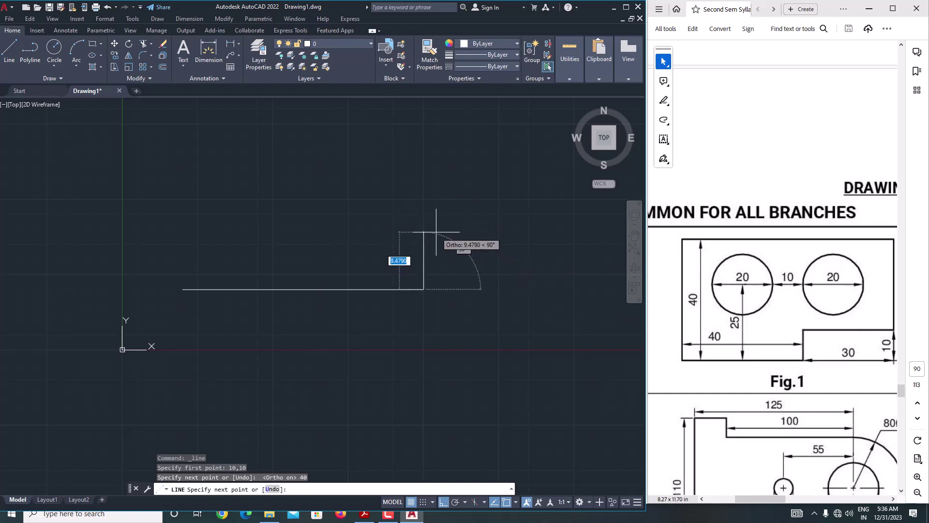
text(10)
key(Return)
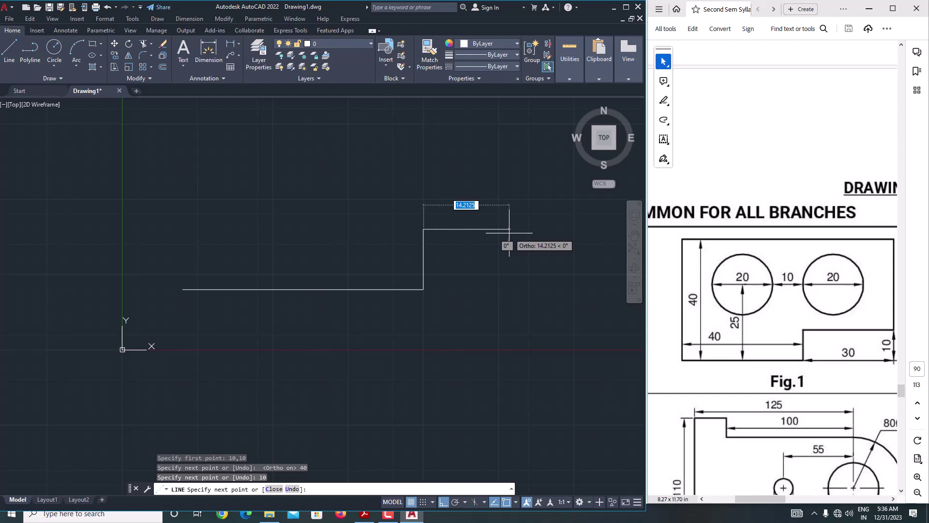
text(30)
key(Return)
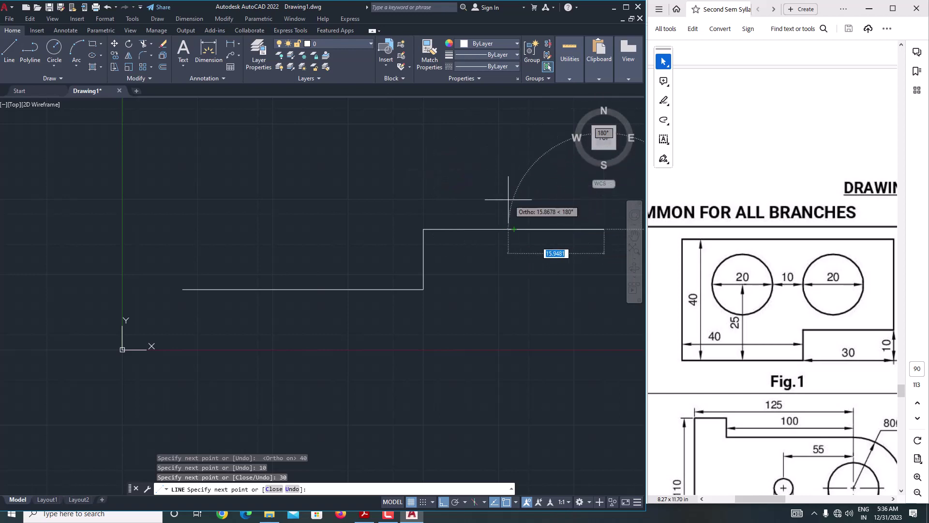
Draw the 30 right edge and 70 top edge, close the outline at its start, and end LINE
scroll(507, 201, down, 4)
scroll(527, 151, up, 4)
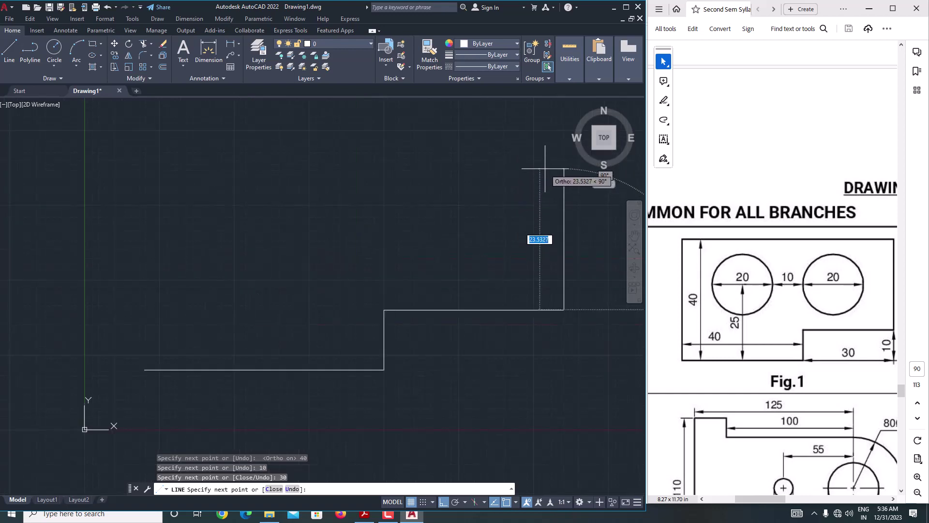
text(30)
key(Return)
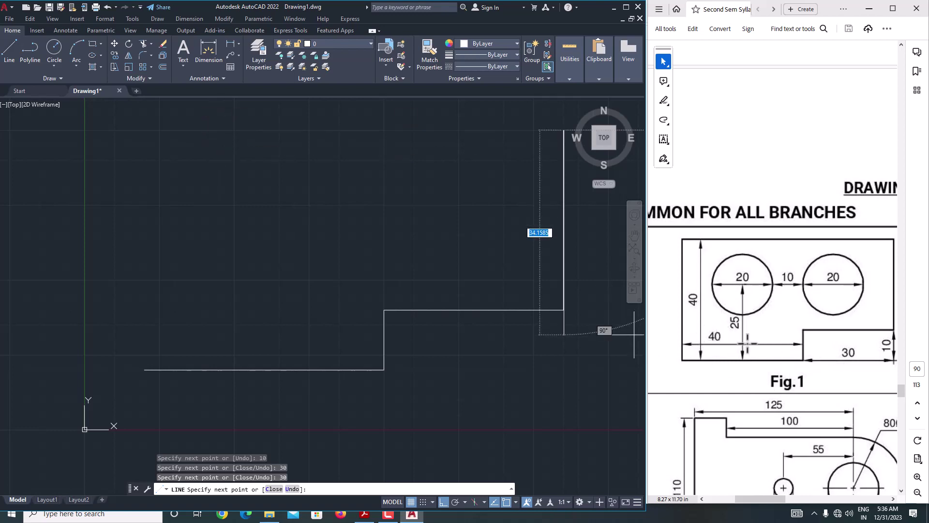
text(70)
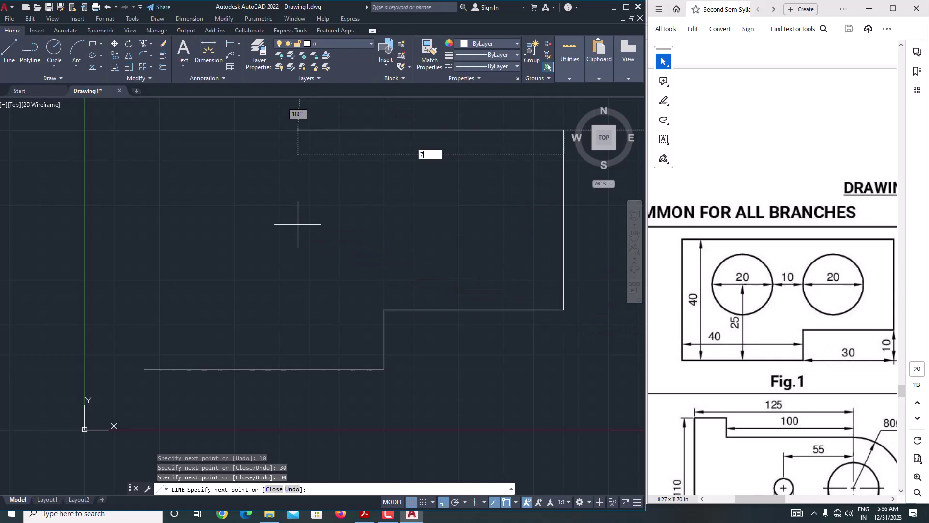
key(Return)
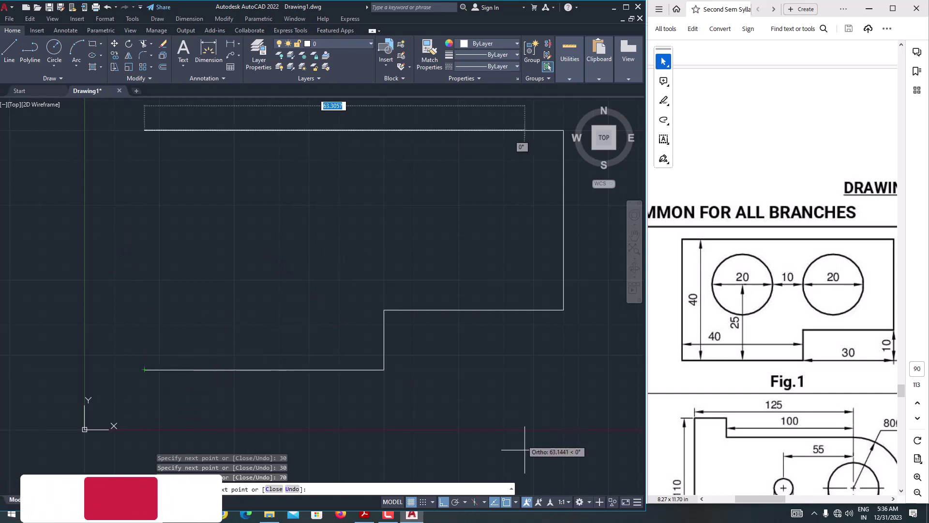
click(516, 503)
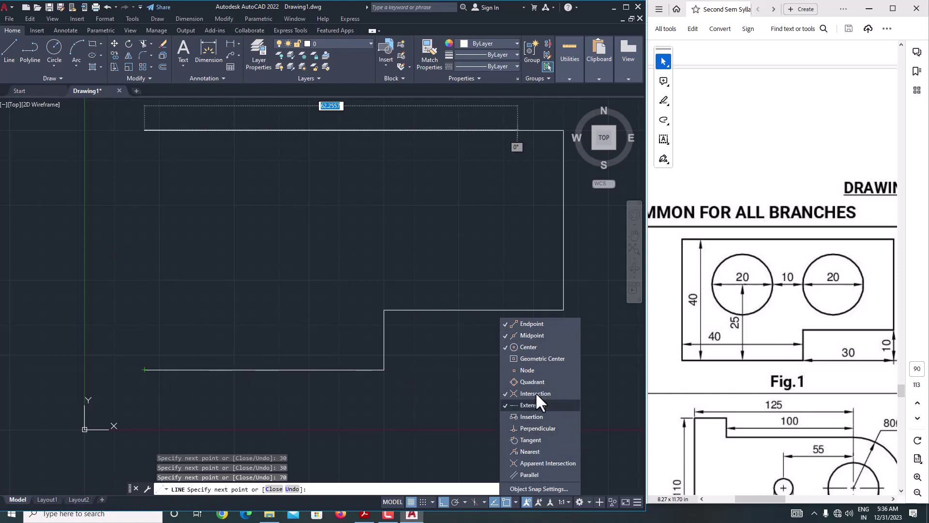
click(514, 502)
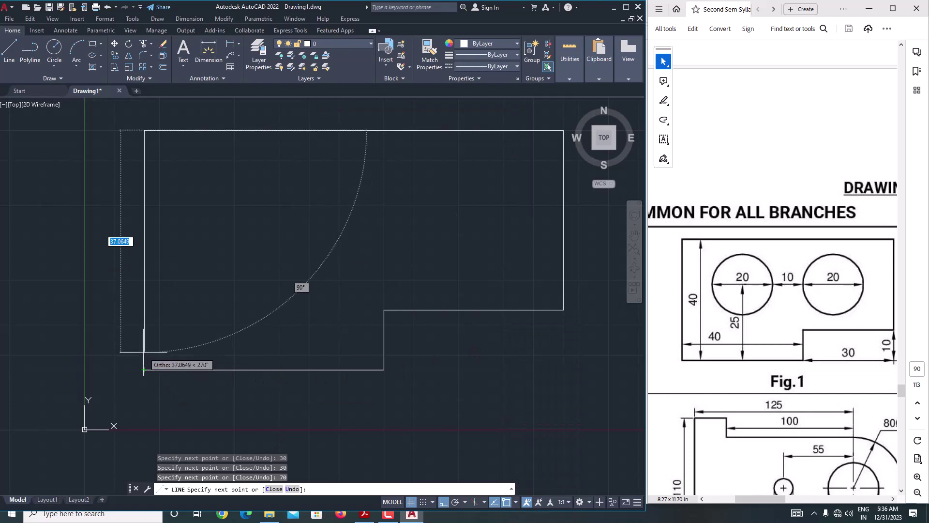
click(144, 370)
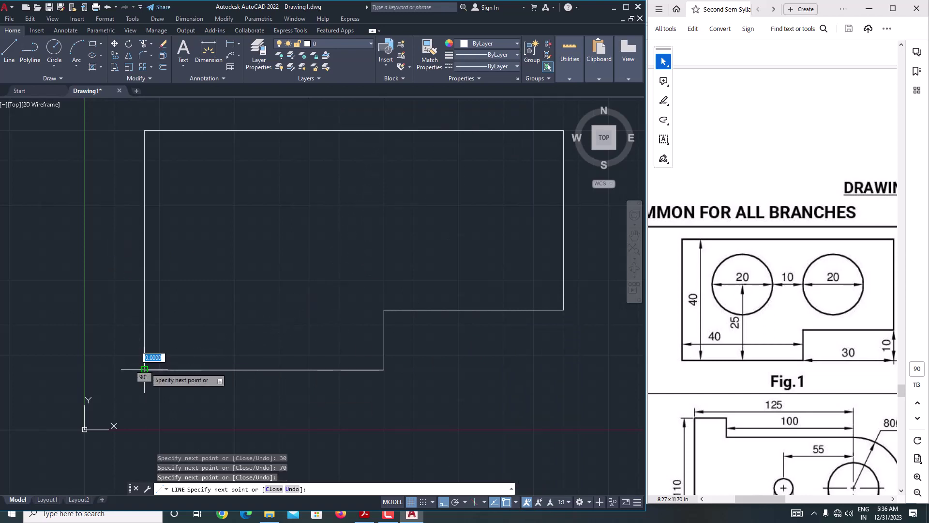
right_click(244, 245)
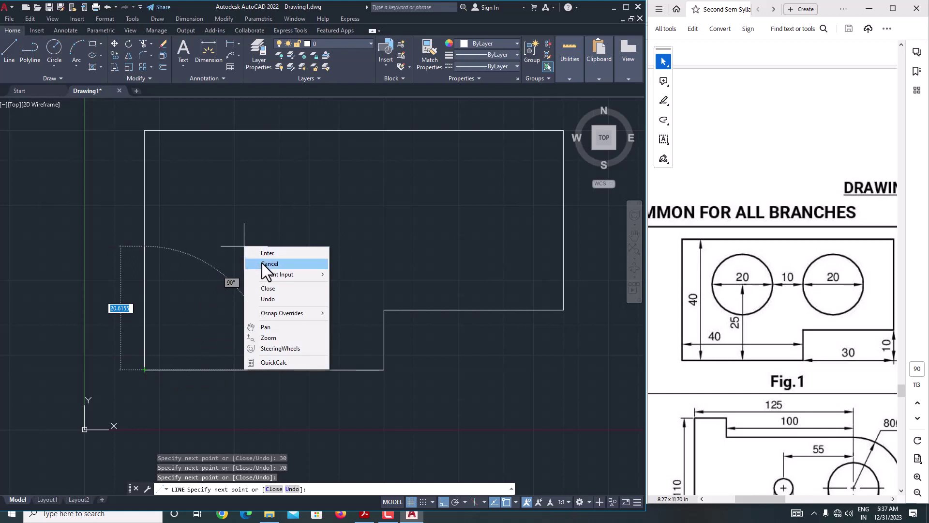
click(262, 263)
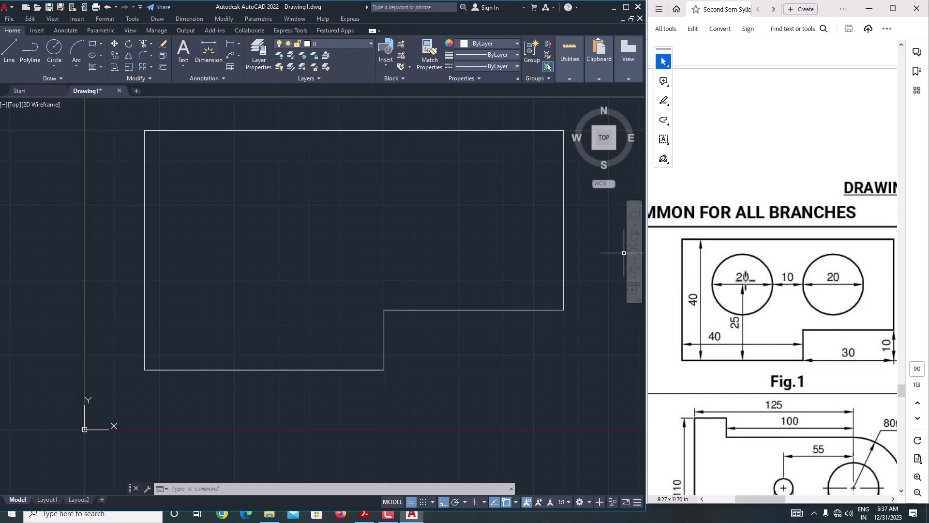
Draw a line from the top-right corner 20 units left, then 15 units down
click(8, 40)
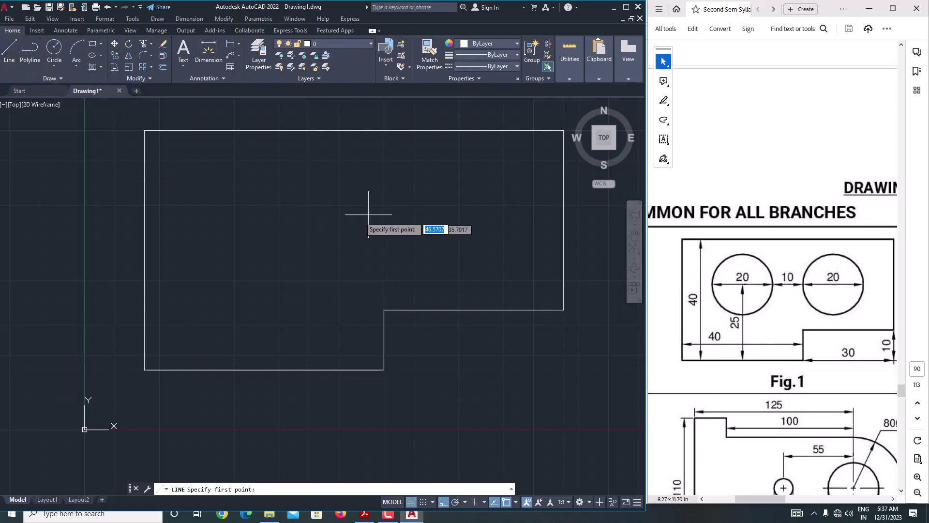
click(564, 131)
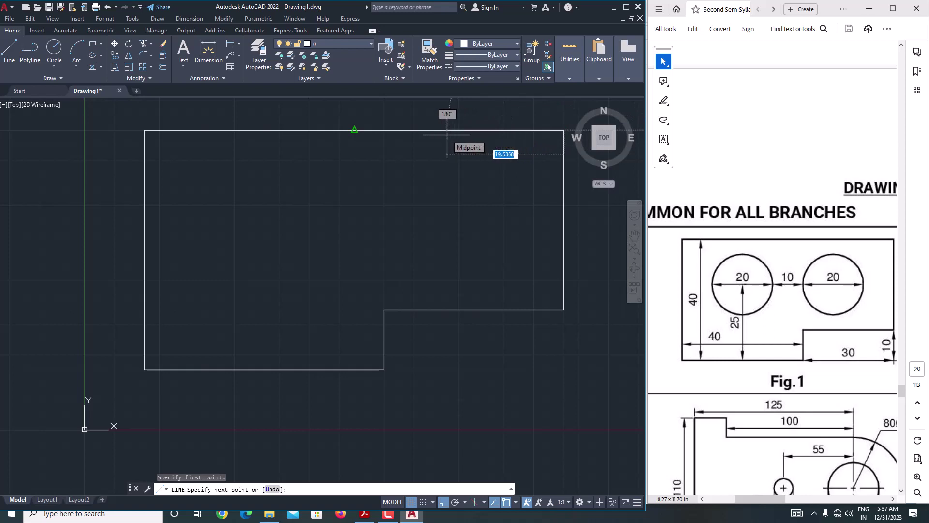
text(20)
key(Return)
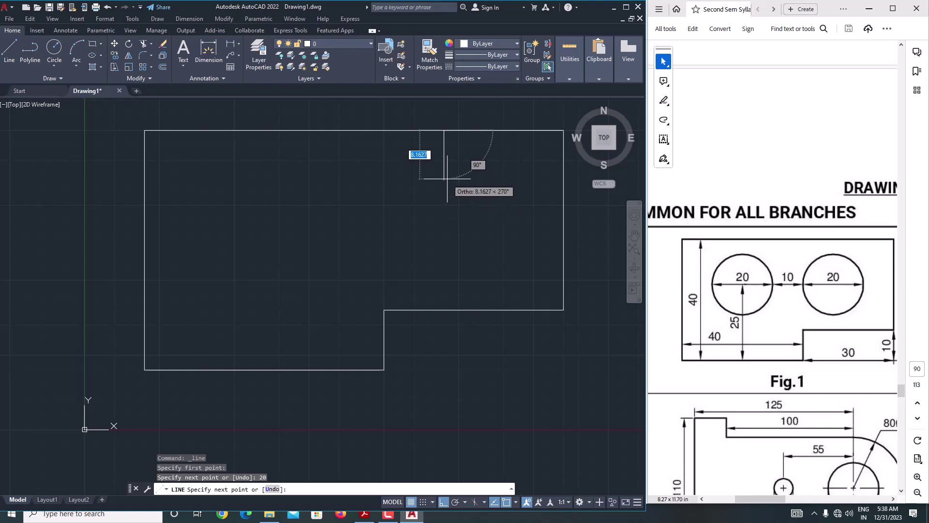
text(15)
key(Return)
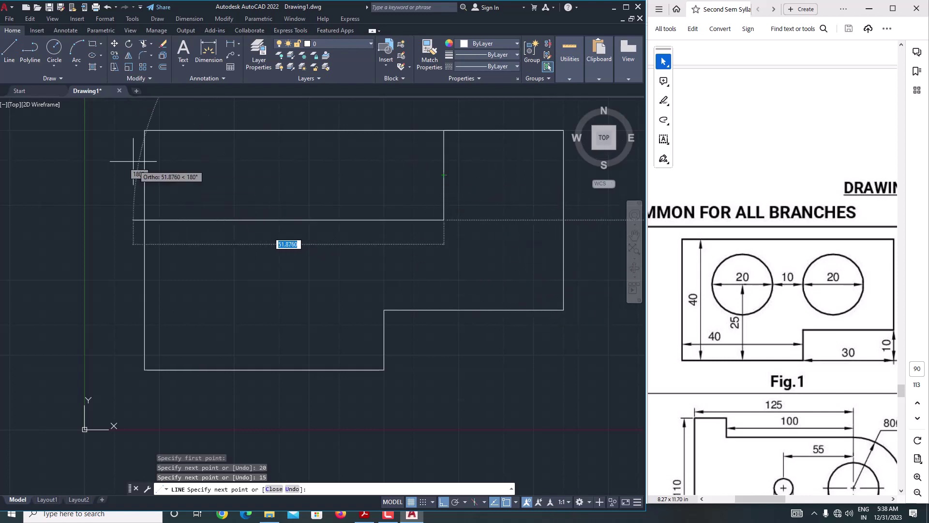
right_click(345, 210)
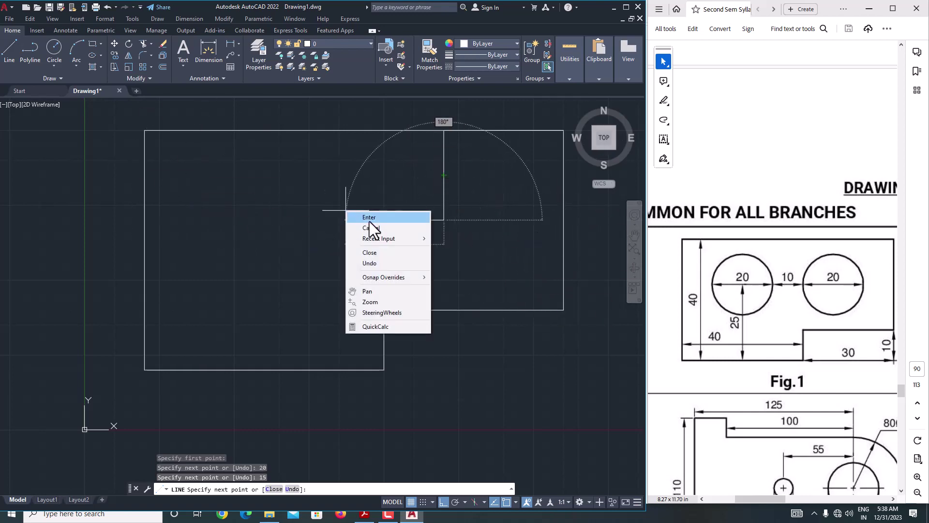
click(369, 213)
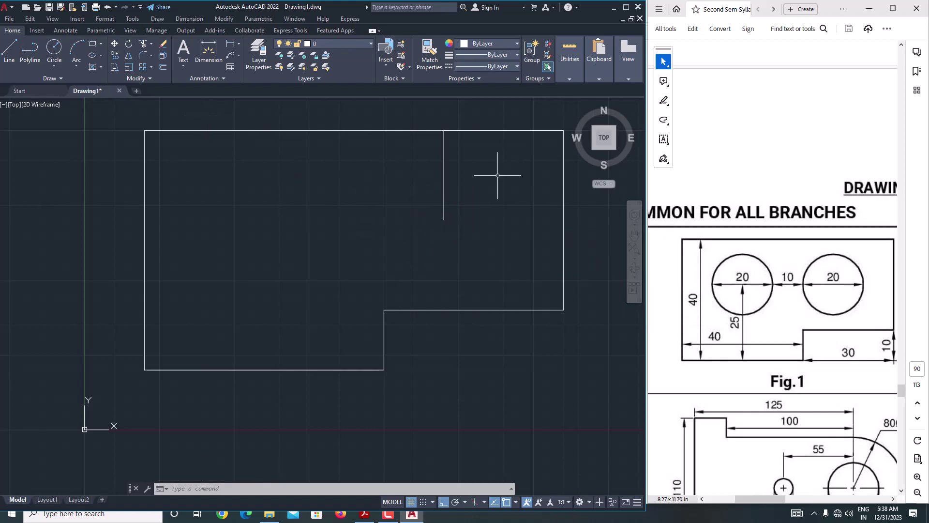
Draw a 30-unit horizontal line leftward from the end of the 15-unit segment
click(9, 57)
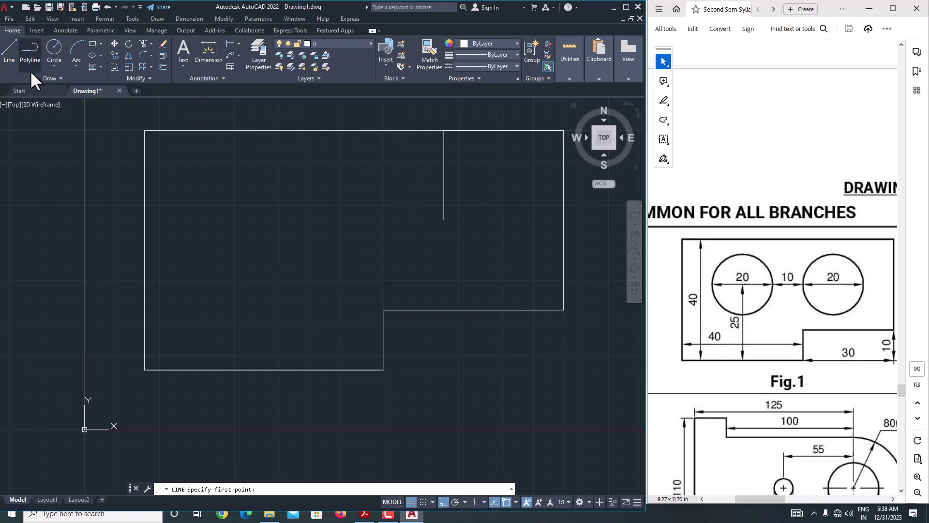
click(444, 220)
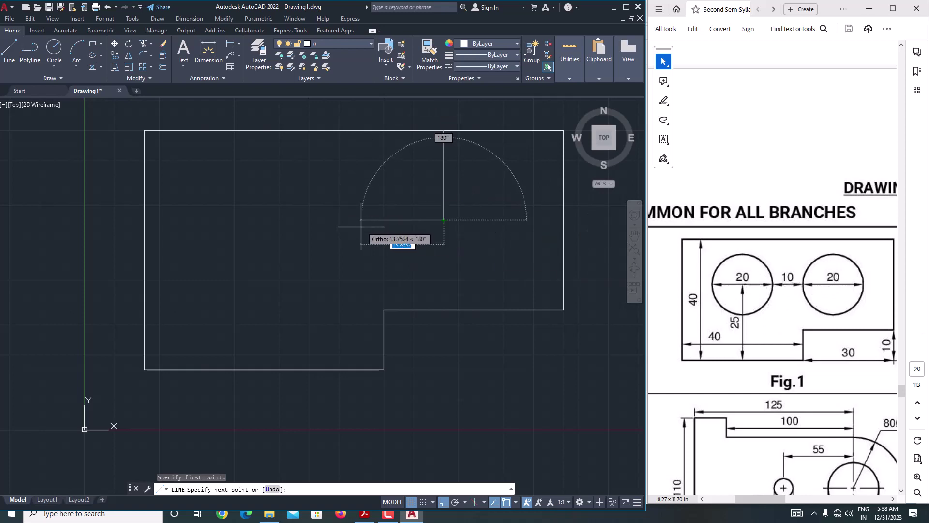
text(30)
key(Return)
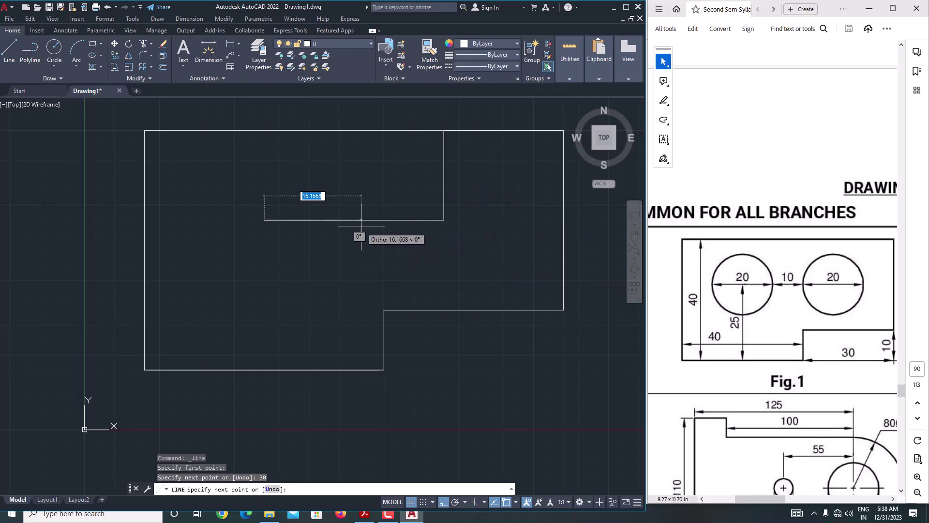
right_click(366, 185)
click(377, 192)
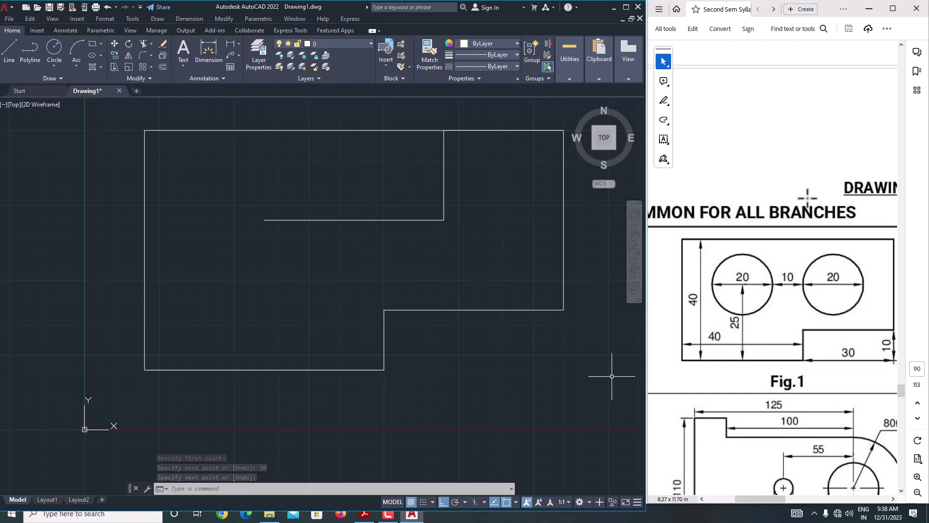
Draw diameter-20 circles at the construction-line corner and at the 30-unit line's end
click(49, 64)
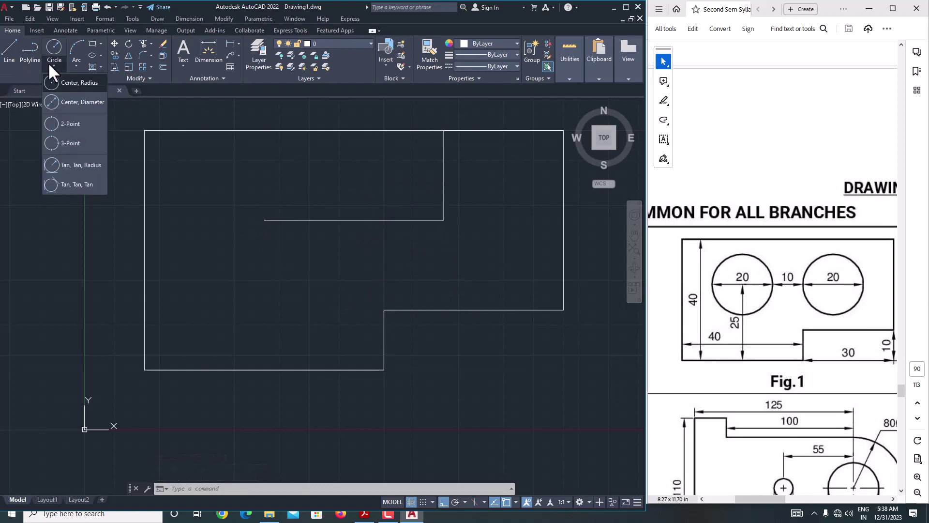
click(68, 102)
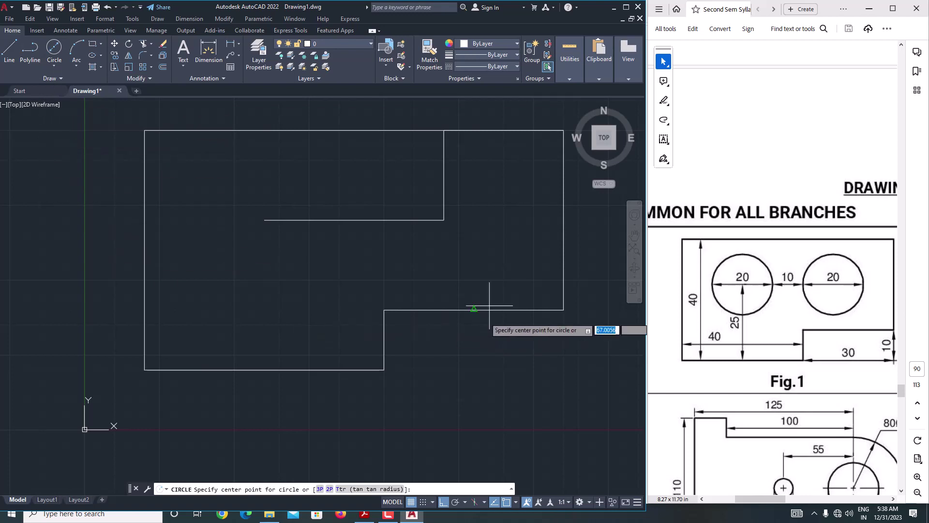
click(444, 220)
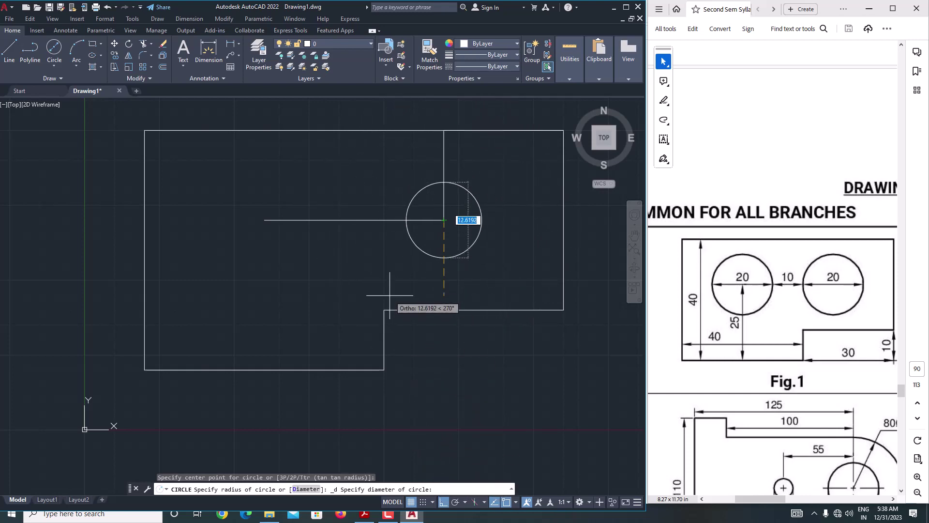
text(20)
key(Return)
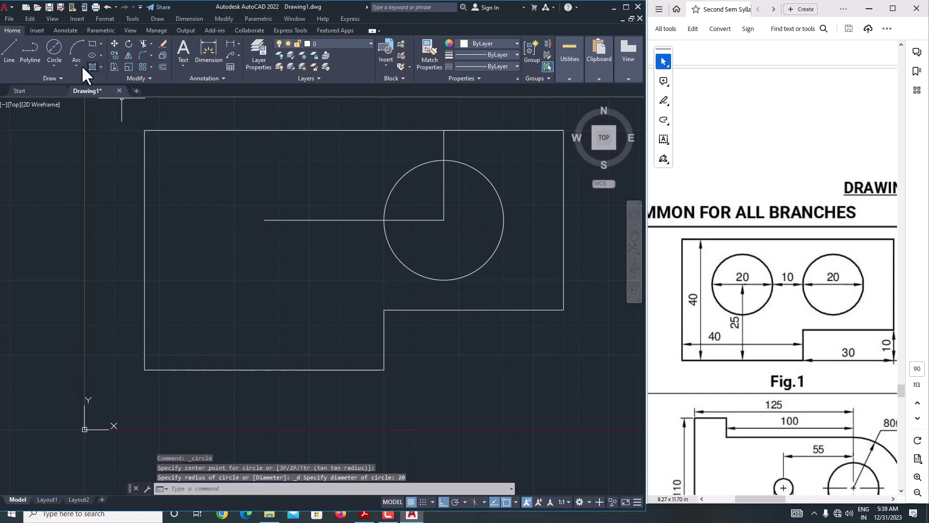
click(55, 62)
click(71, 85)
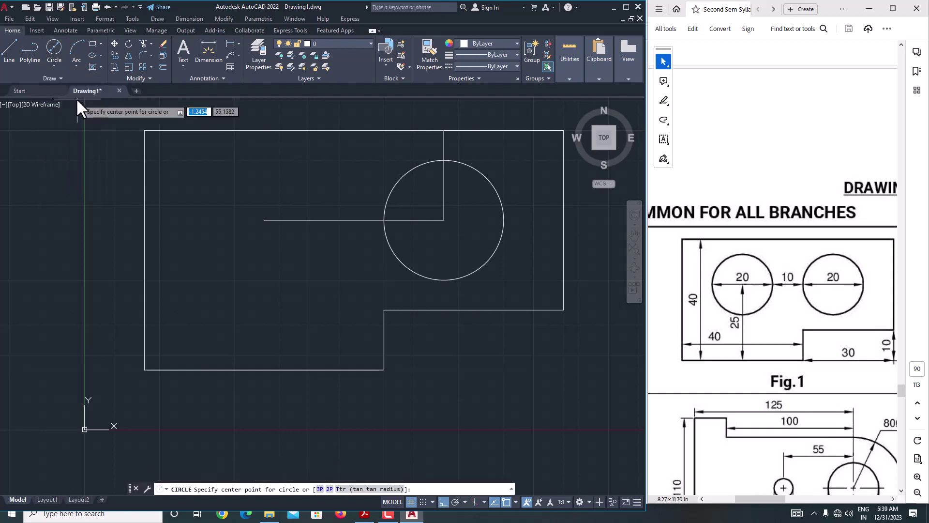
click(265, 220)
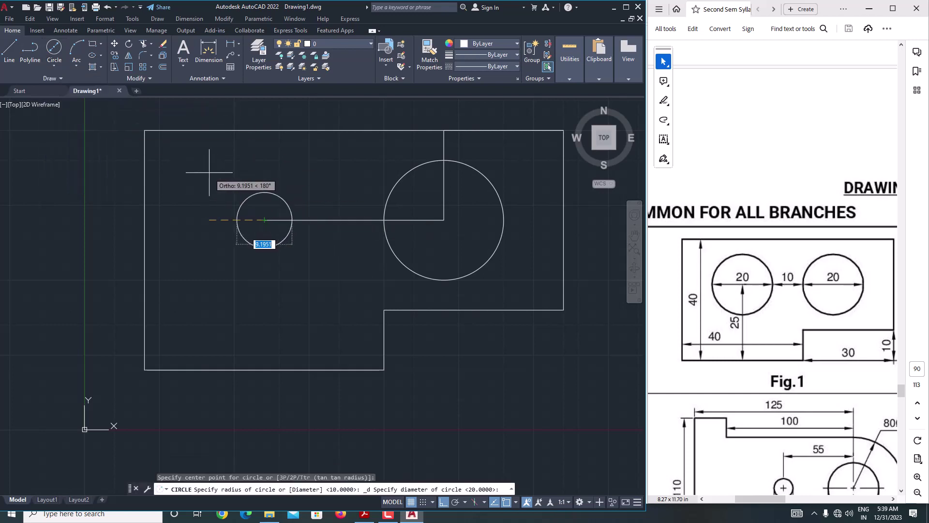
text(20)
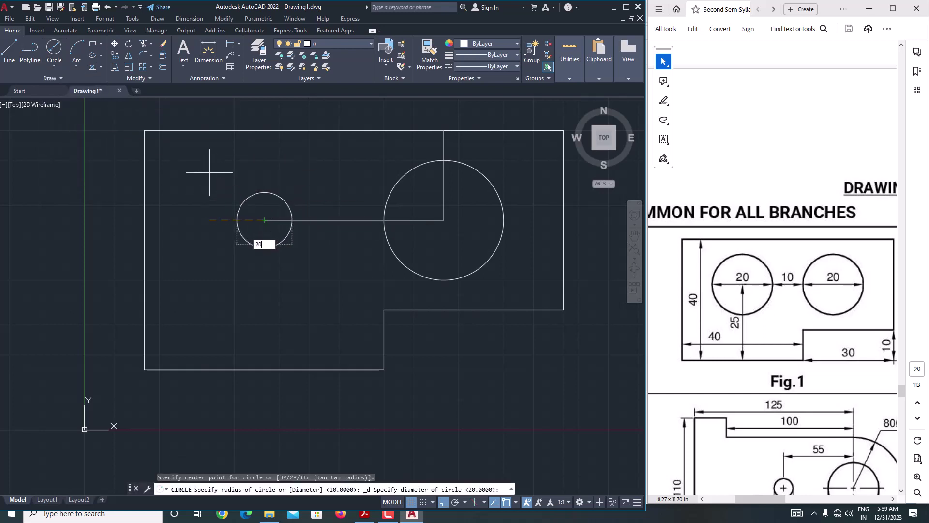
key(Return)
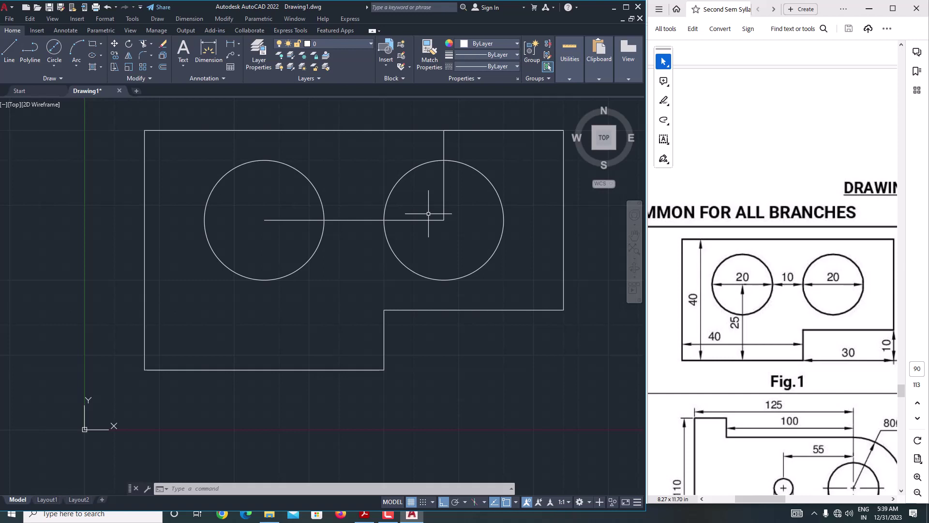
Trim away the construction lines between the circles, inside the right circle, and above it
click(141, 42)
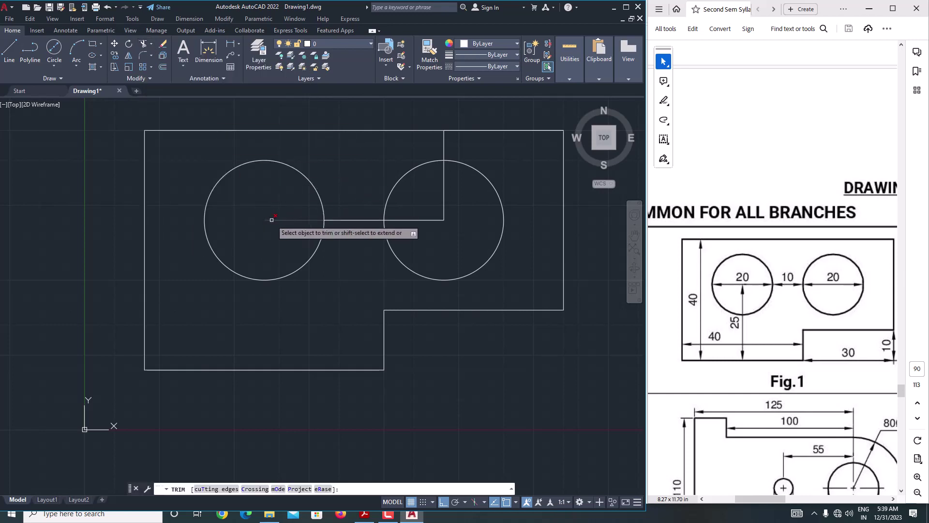
drag(270, 221, 348, 220)
click(391, 220)
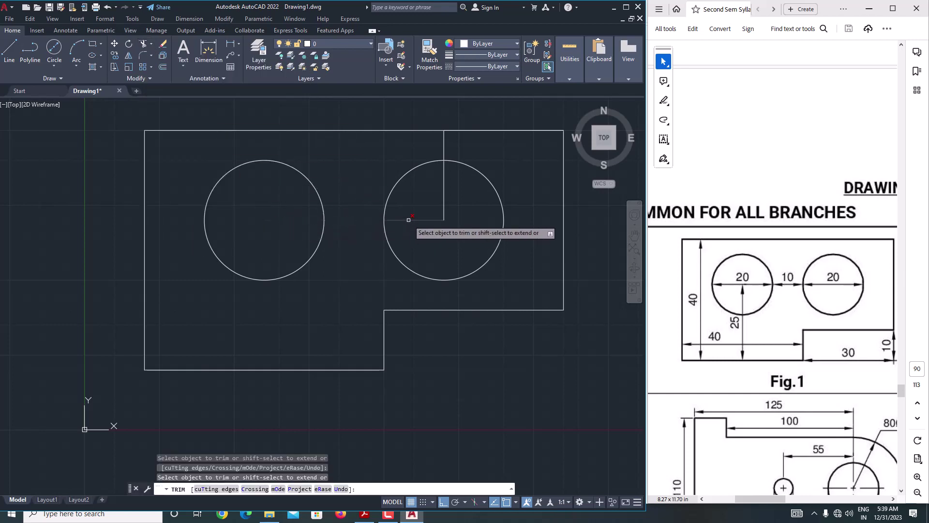
click(444, 206)
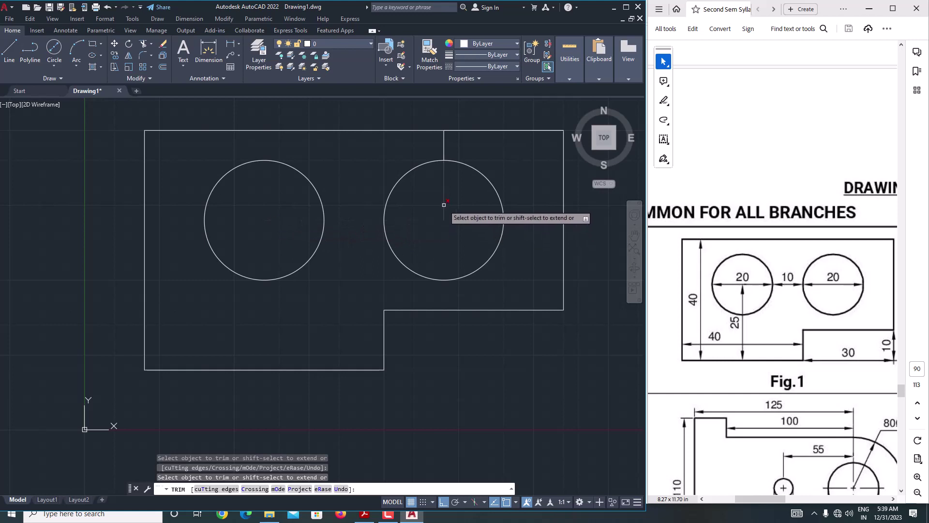
click(443, 143)
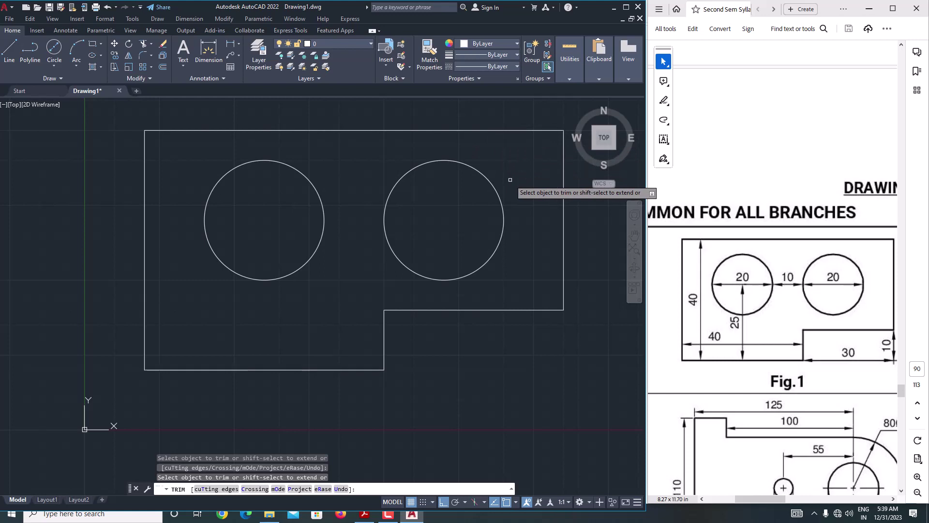
key(Escape)
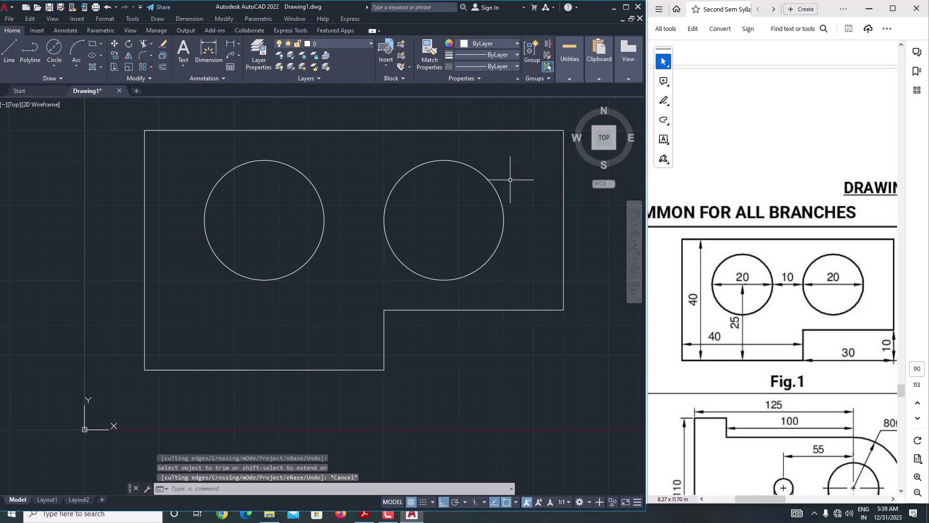
key(Escape)
key(Escape)
key(Escape)
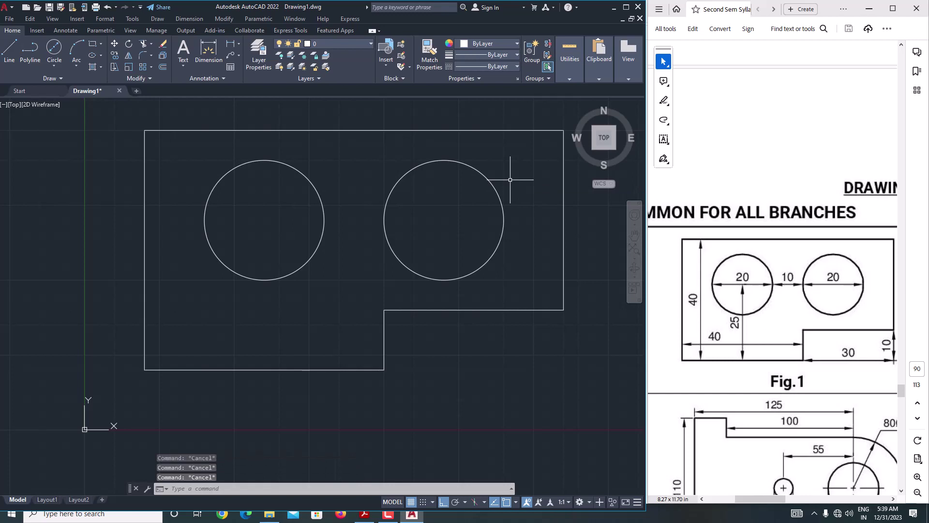
scroll(376, 269, down, 4)
scroll(376, 267, up, 2)
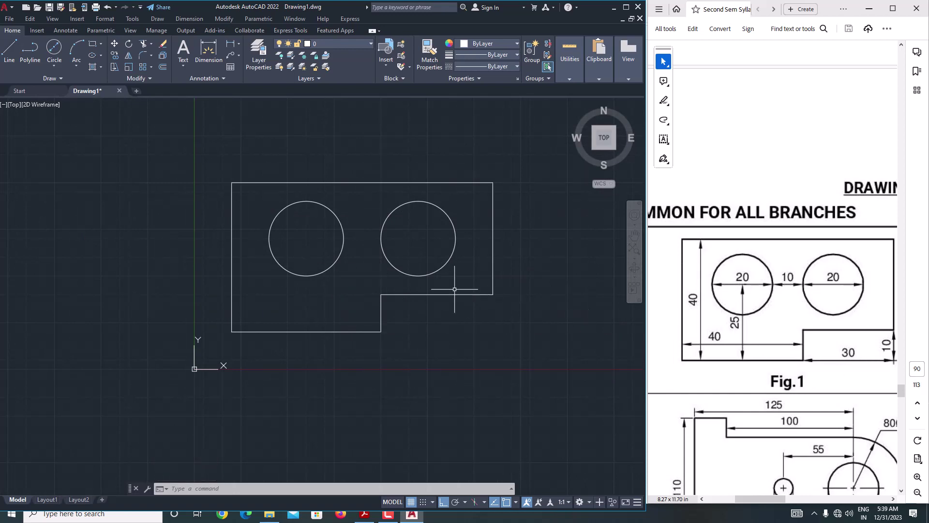
Dimension the 40-unit bottom edge, placing the 40.0000 dimension just below it
click(204, 54)
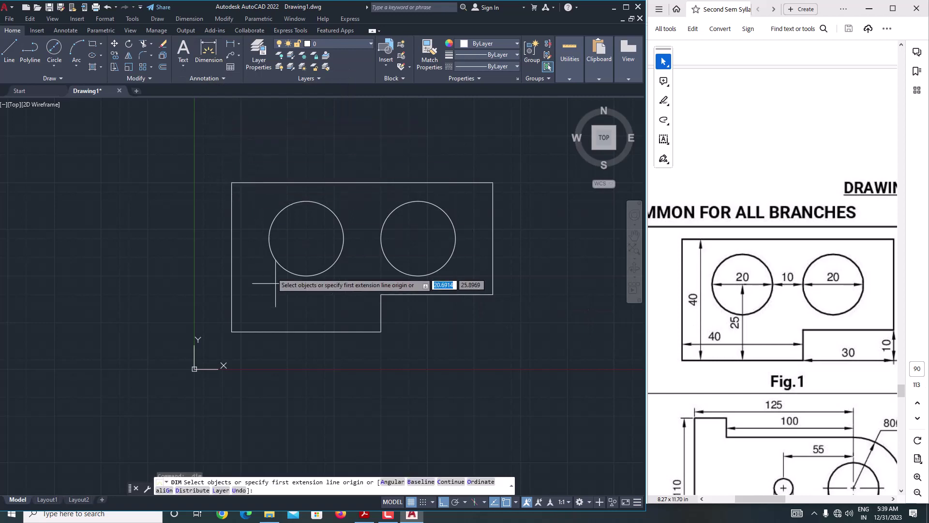
click(292, 332)
click(306, 352)
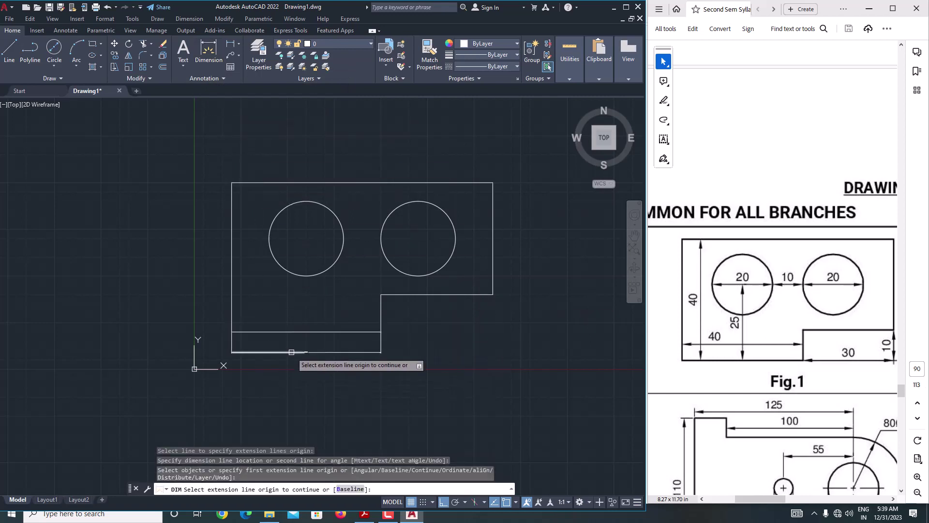
key(Escape)
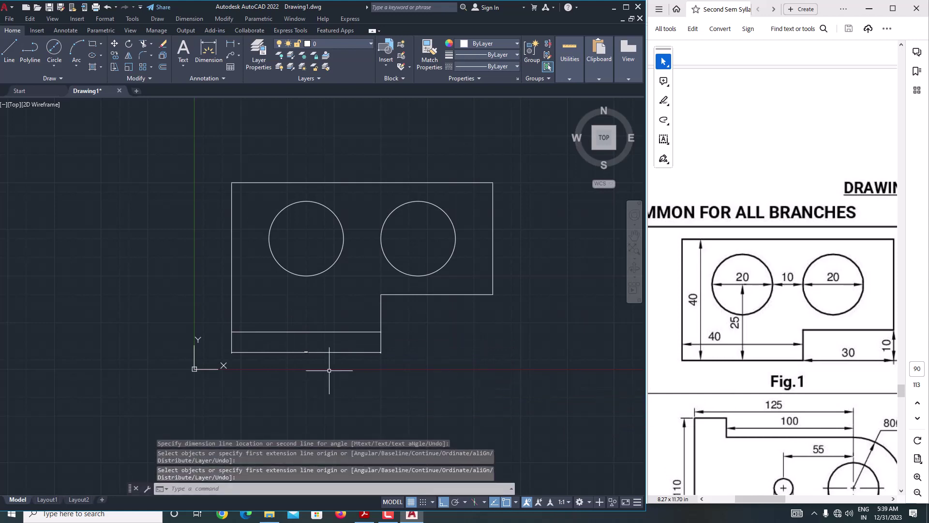
scroll(332, 370, up, 6)
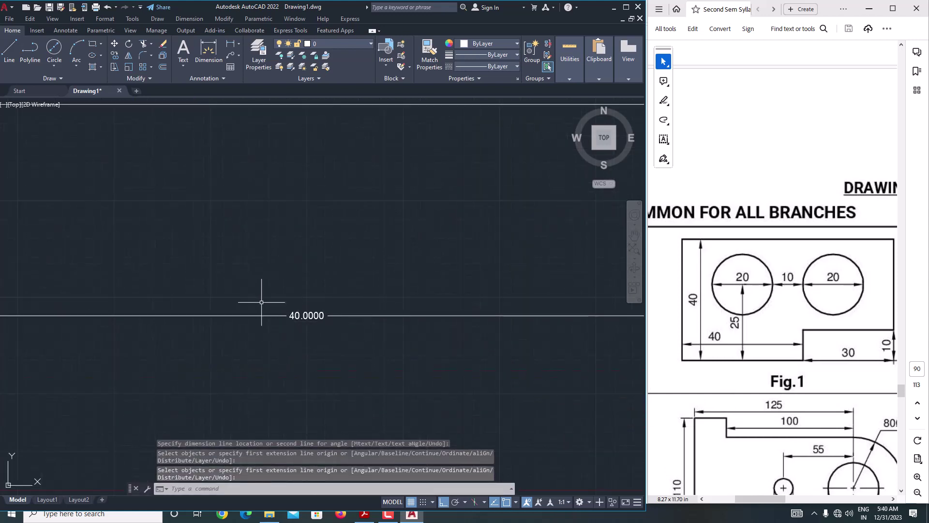
scroll(305, 323, down, 5)
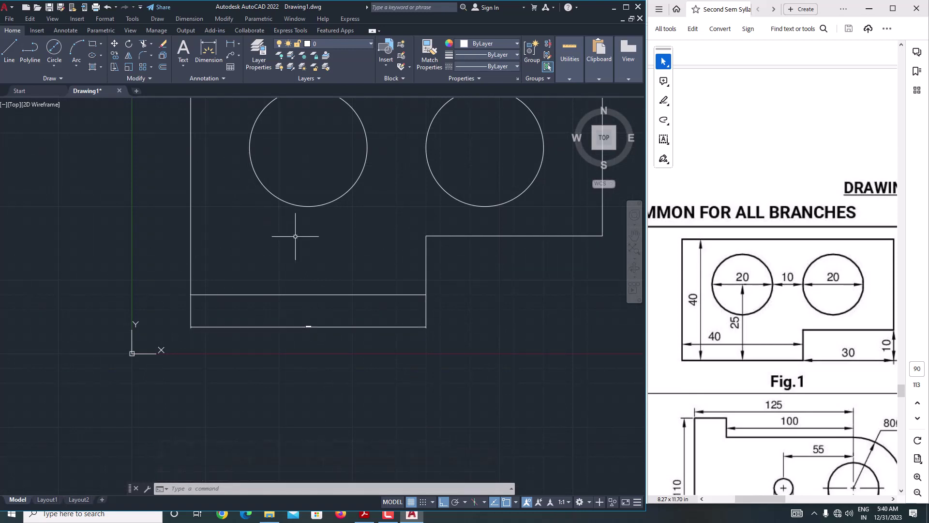
Edit the Standard dimension style: arrow size 5, text height 5, precision 0
text(dimsty)
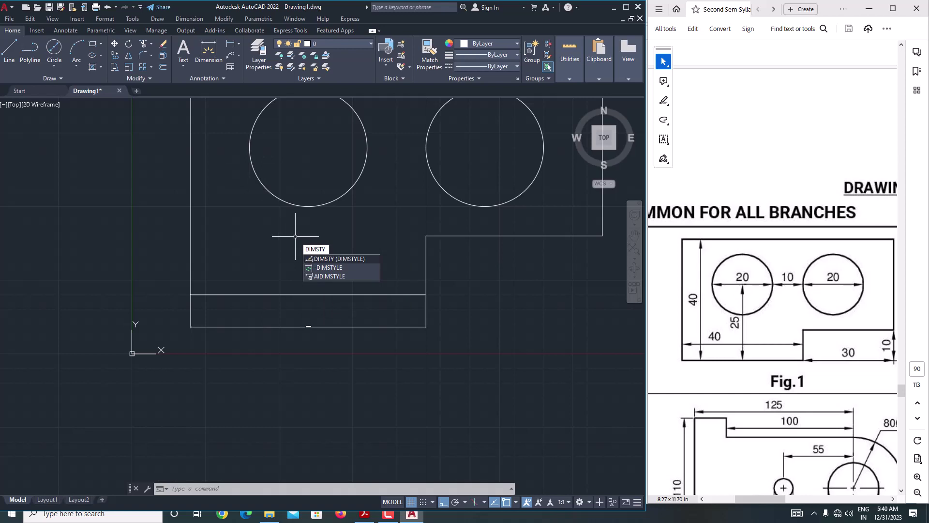
key(Return)
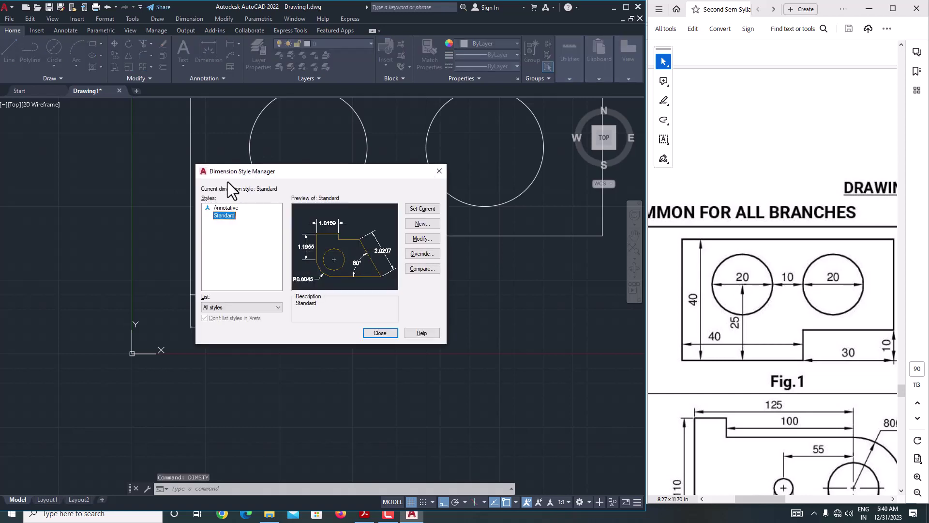
click(419, 239)
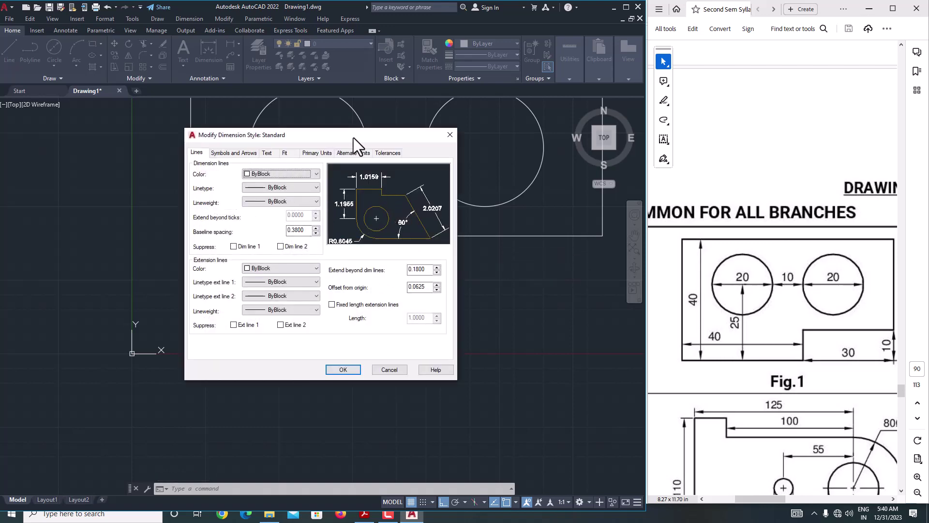
drag(353, 137, 391, 135)
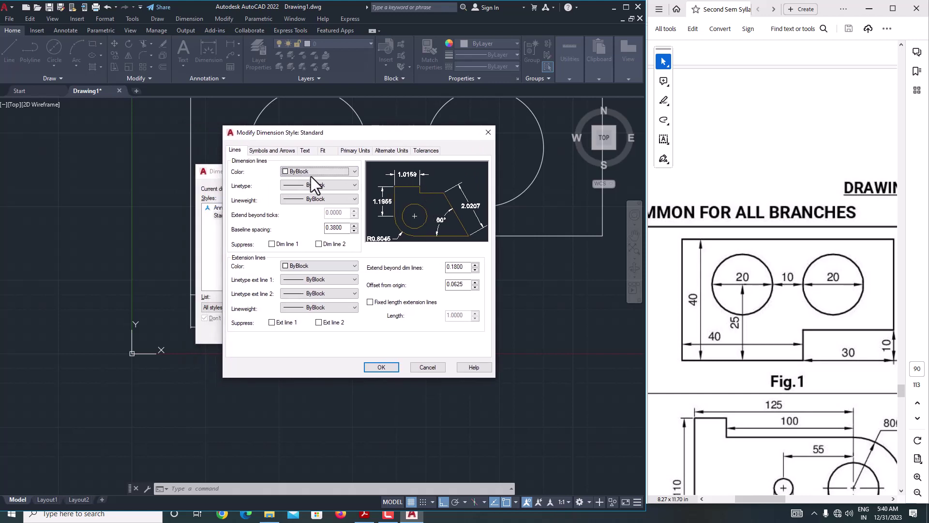
click(266, 152)
drag(265, 248, 234, 249)
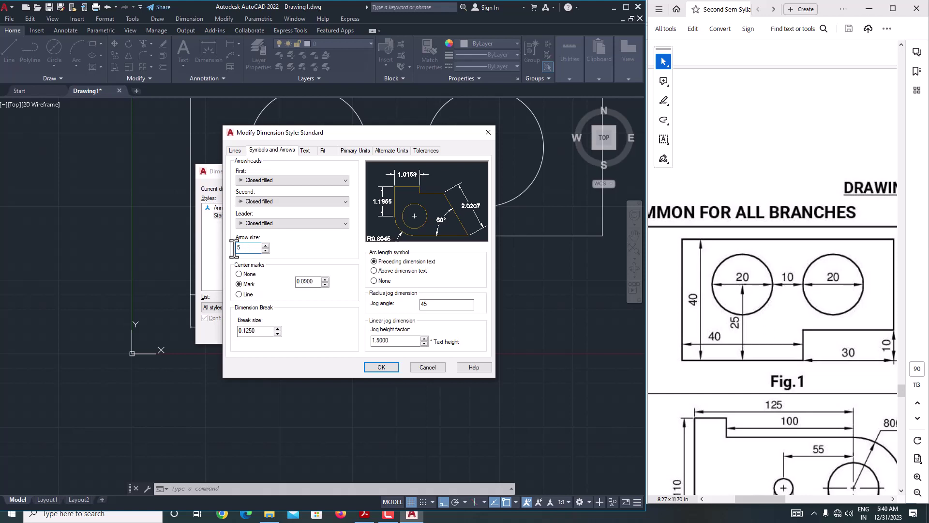
click(306, 150)
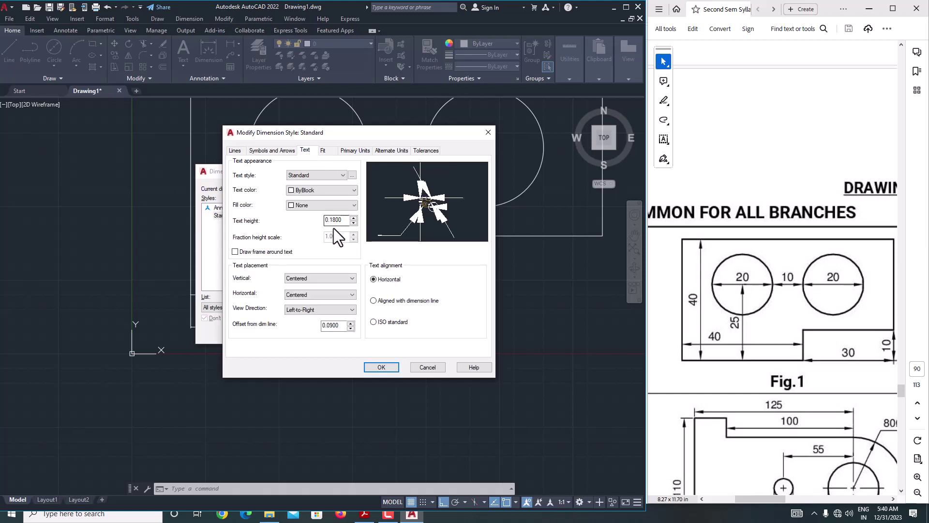
drag(343, 221, 313, 216)
text(5)
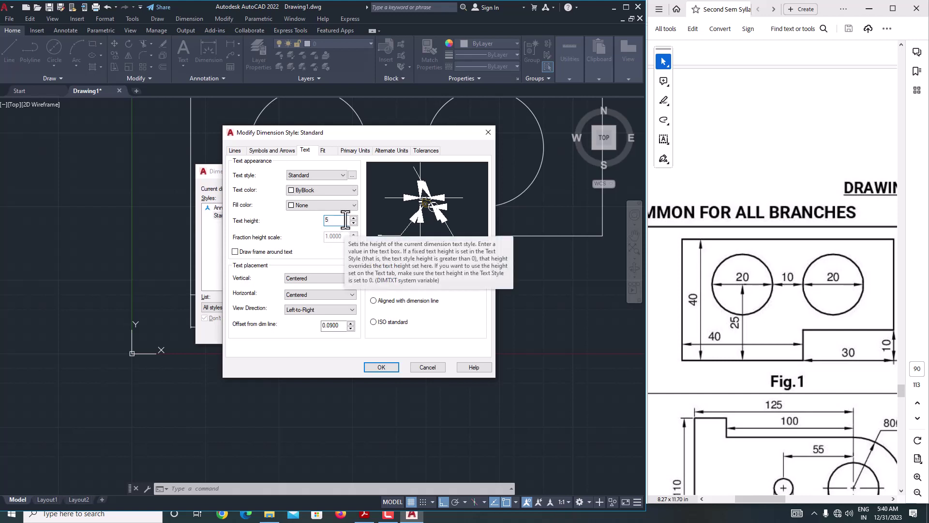
click(359, 149)
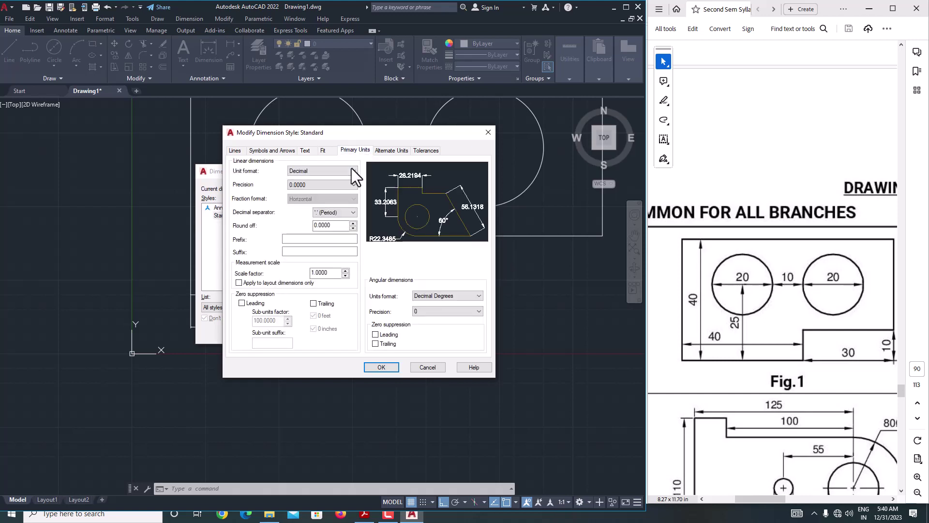
click(305, 185)
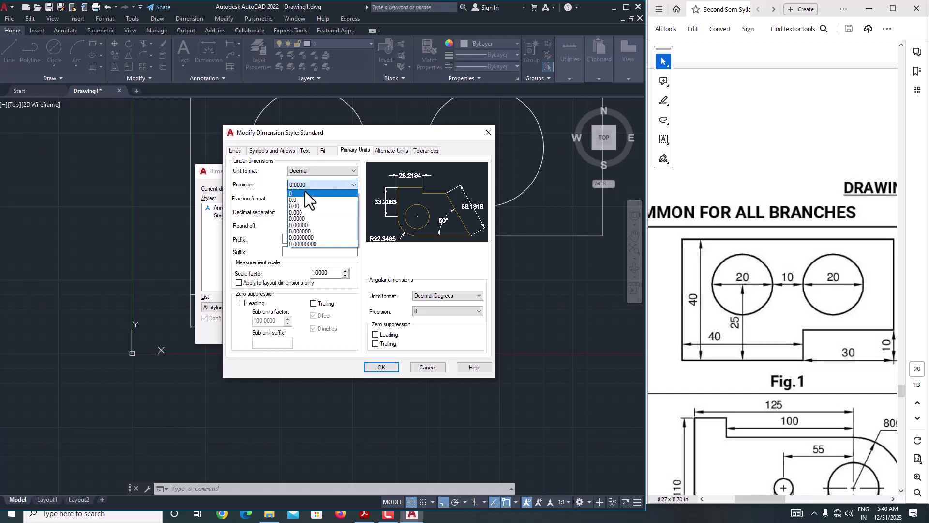
click(305, 192)
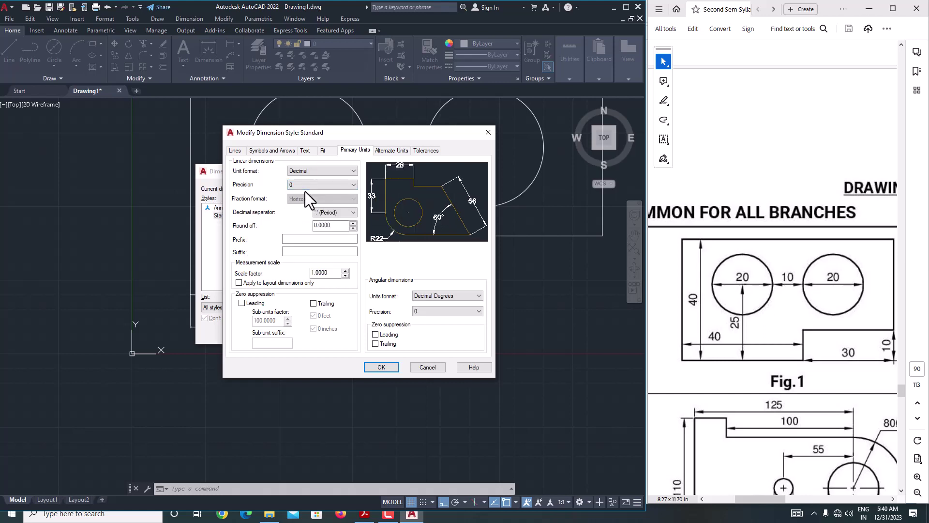
click(382, 367)
Close the Dimension Style Manager and drag the 40 dimension farther below the bottom edge
click(381, 335)
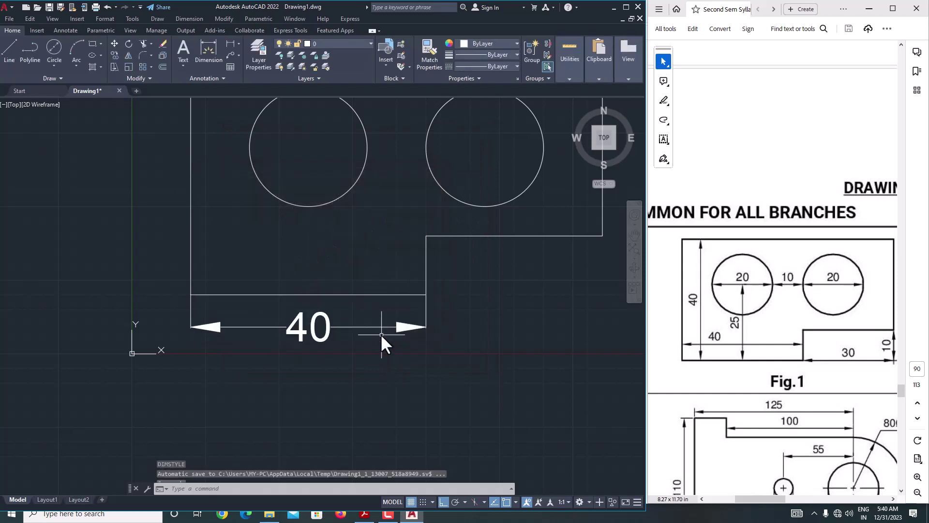
scroll(382, 334, down, 4)
scroll(397, 364, up, 2)
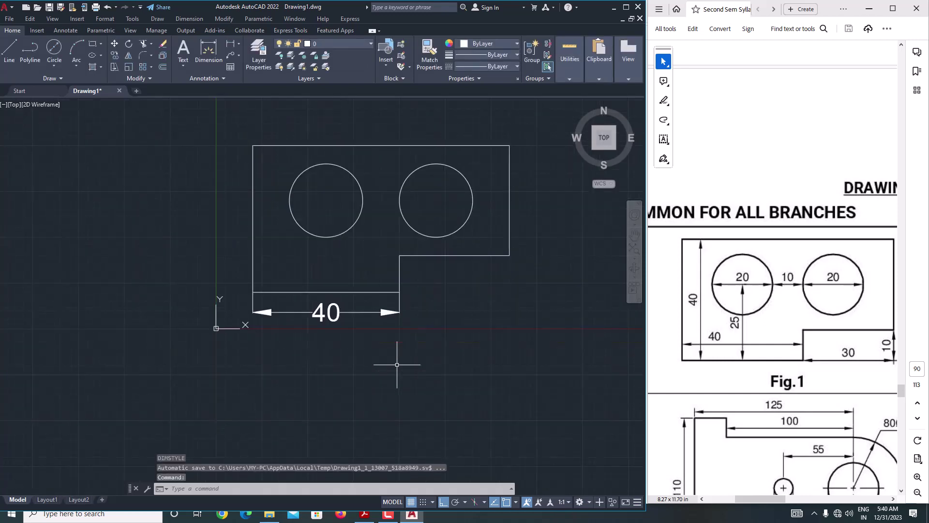
click(339, 314)
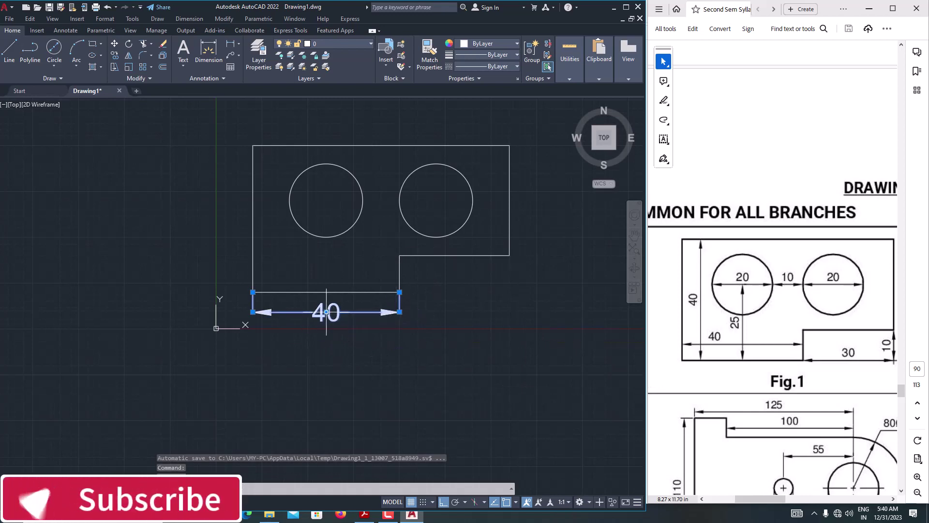
click(327, 312)
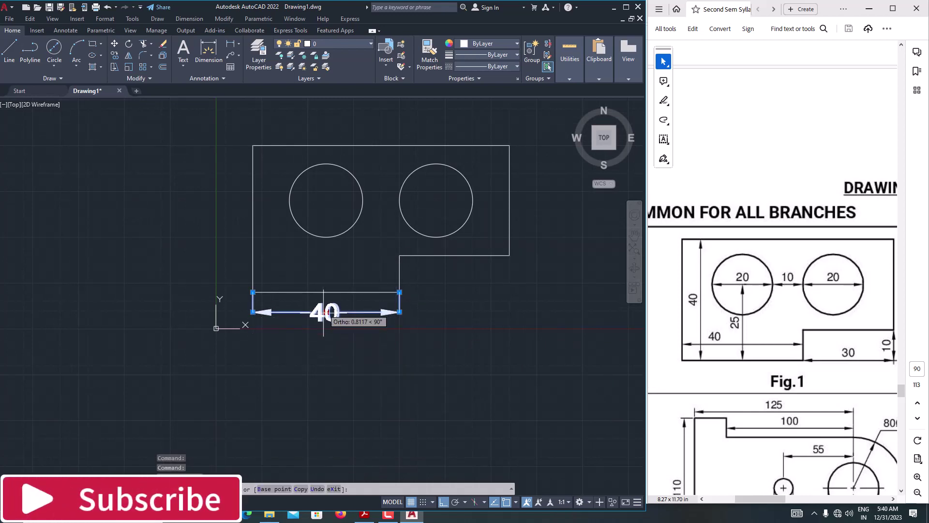
click(324, 331)
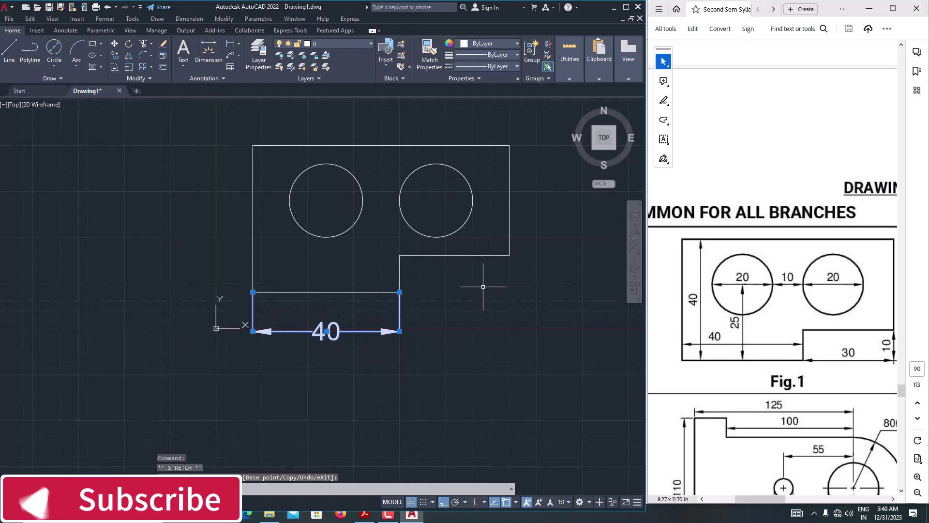
key(Escape)
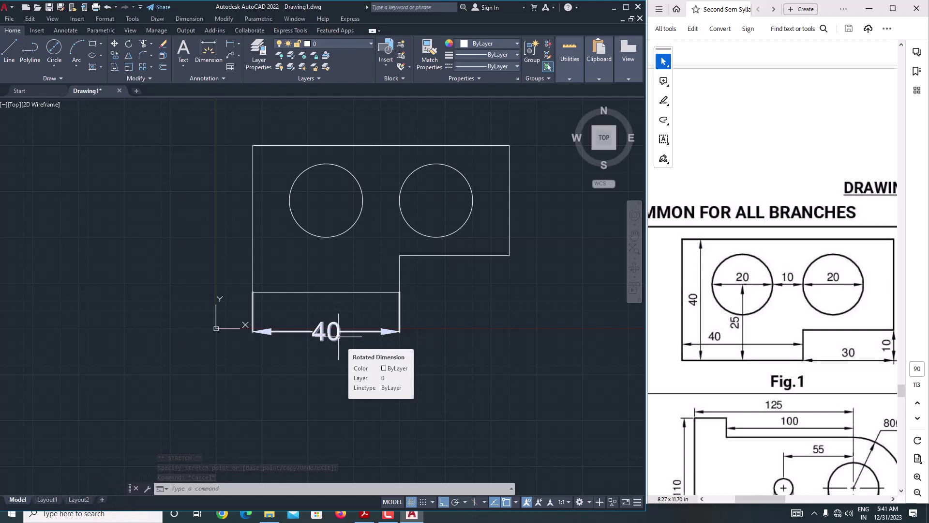
Review the Standard style's arrow, text and primary units settings, then reapply and close it
text(dim)
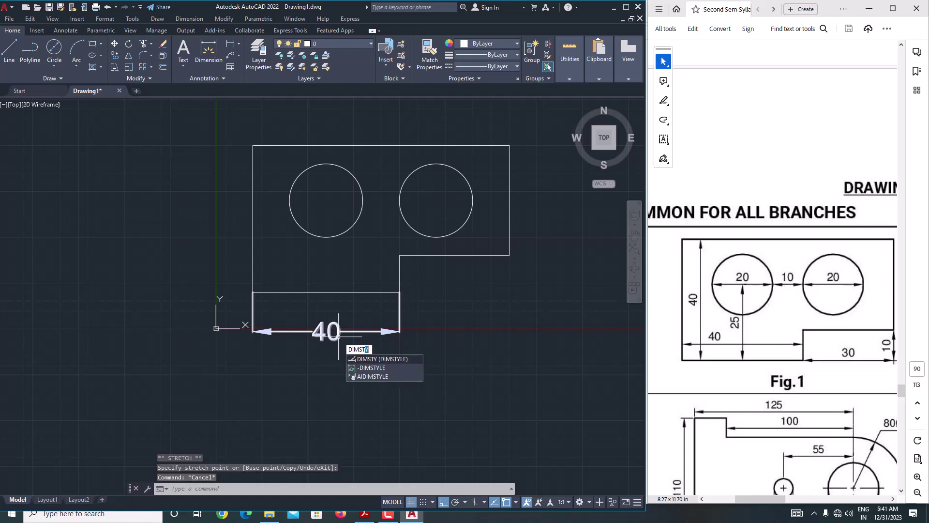
key(Return)
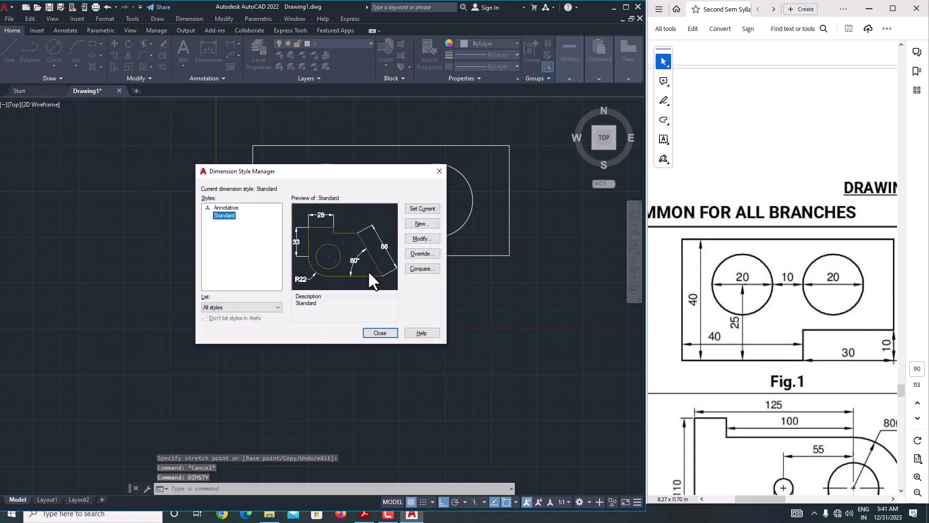
click(408, 240)
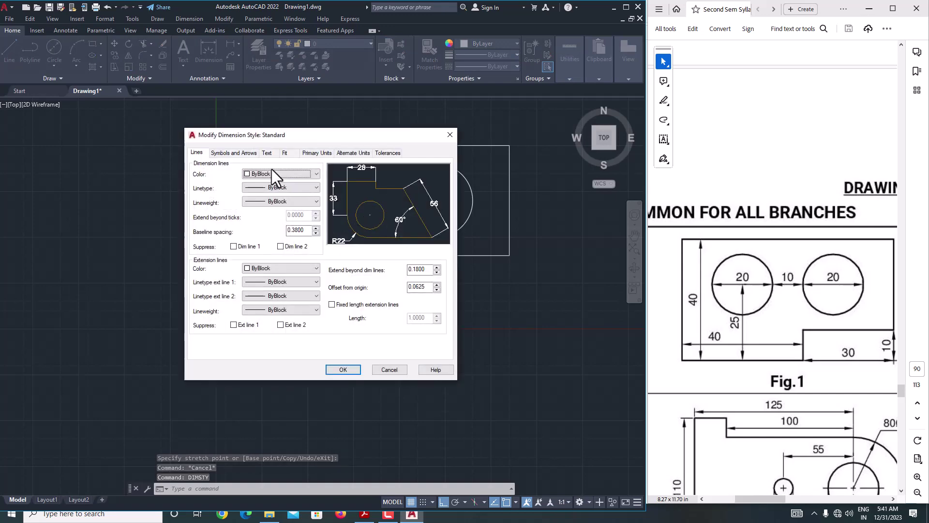
click(234, 153)
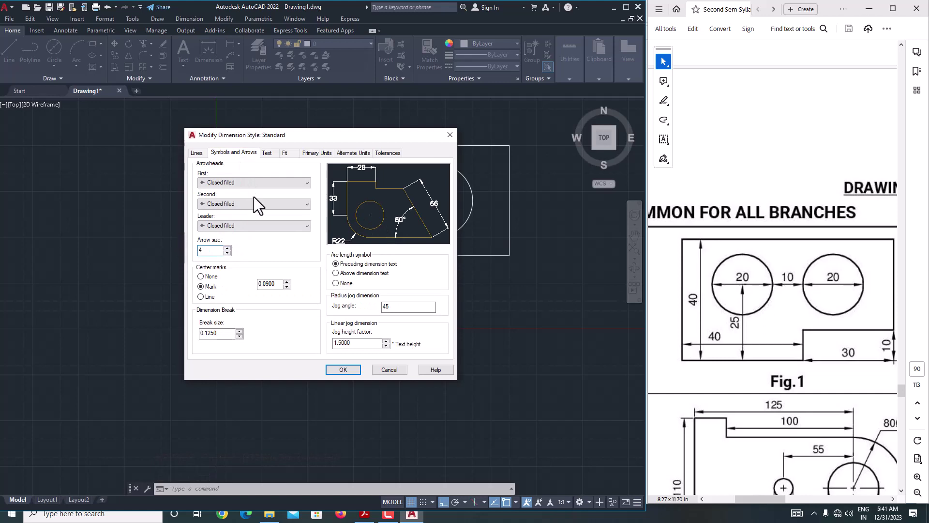
click(267, 153)
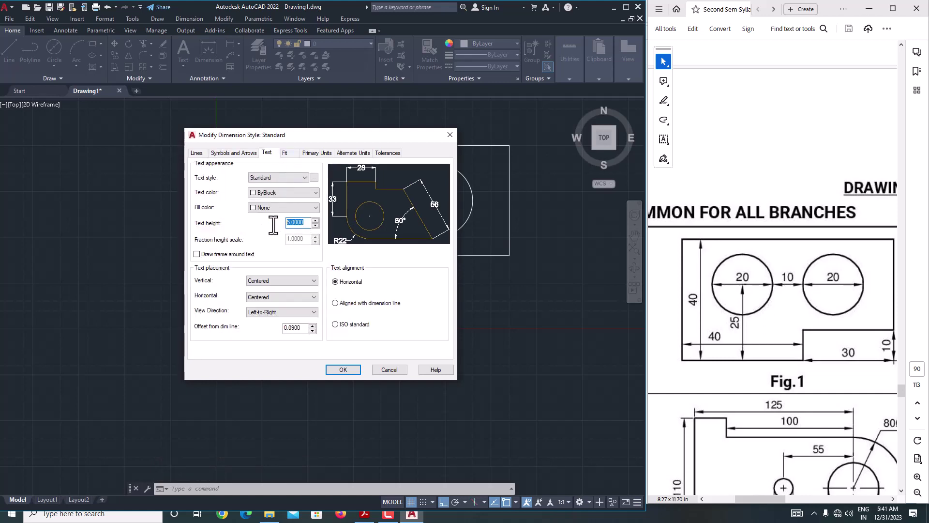
click(315, 155)
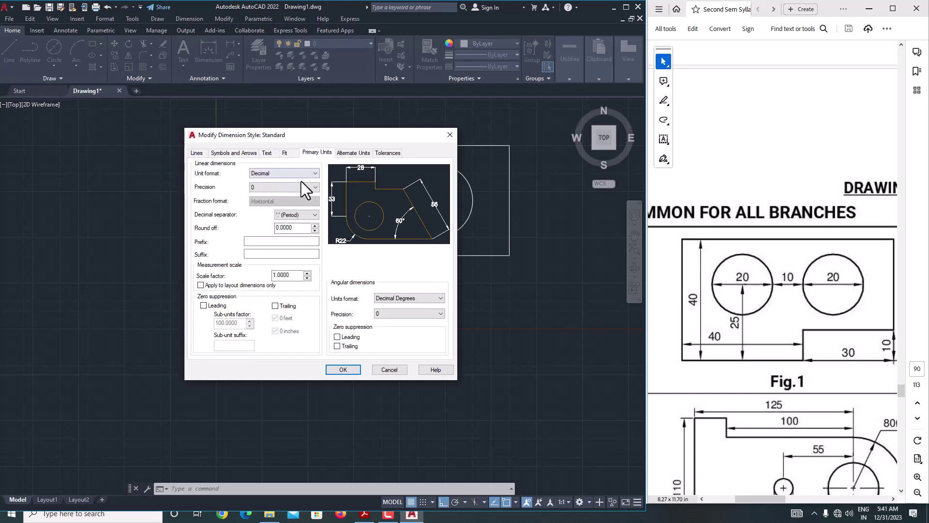
click(342, 369)
click(379, 333)
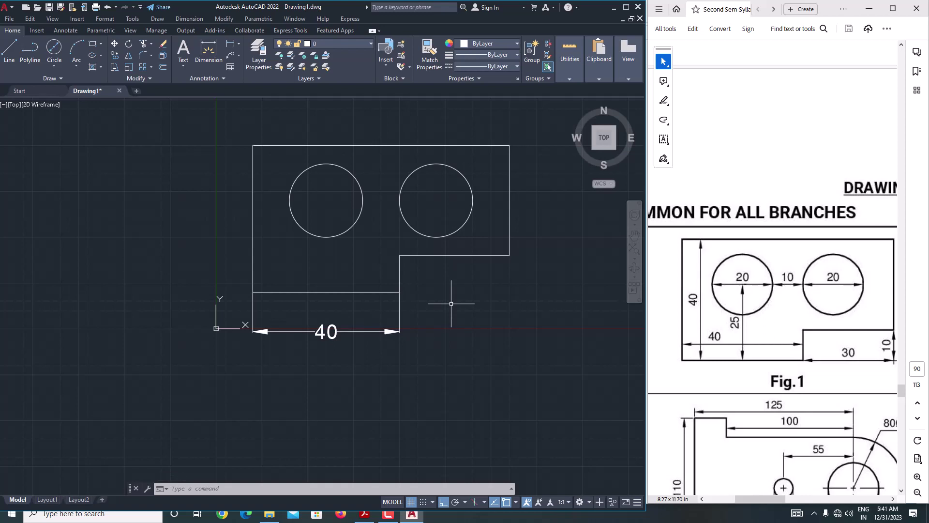
Add the 70 overall width dimension below the 40 dimension
click(205, 49)
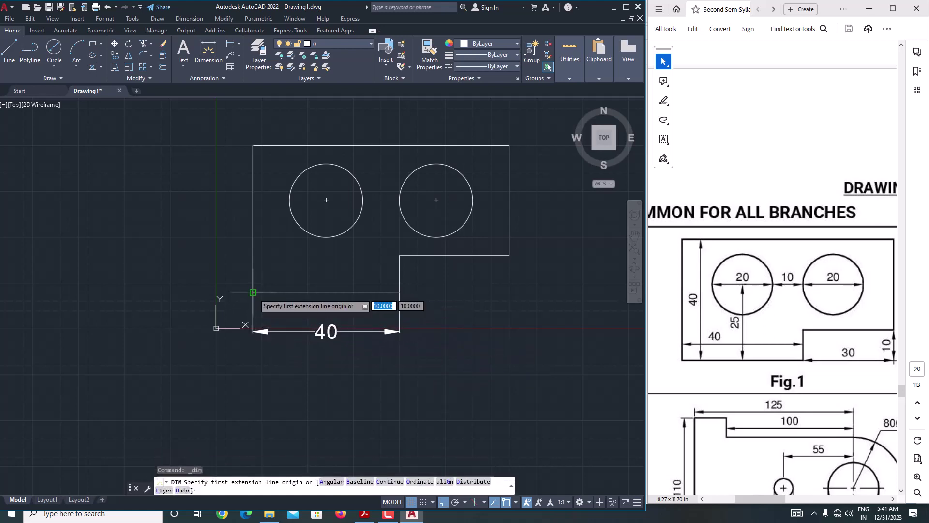
click(253, 292)
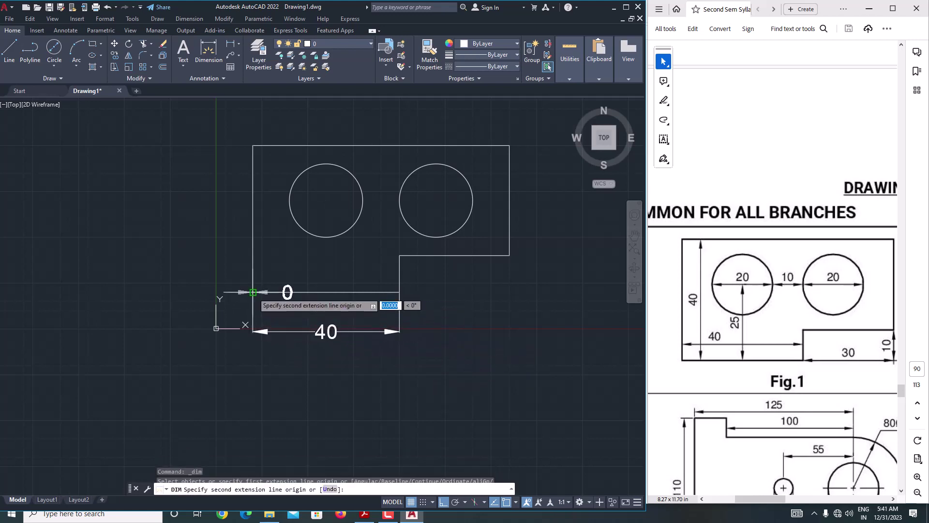
click(510, 255)
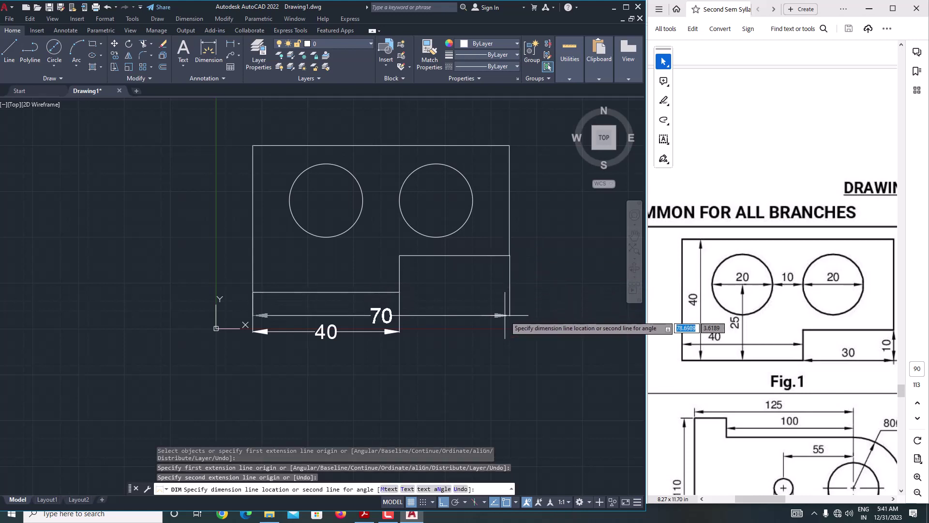
click(503, 355)
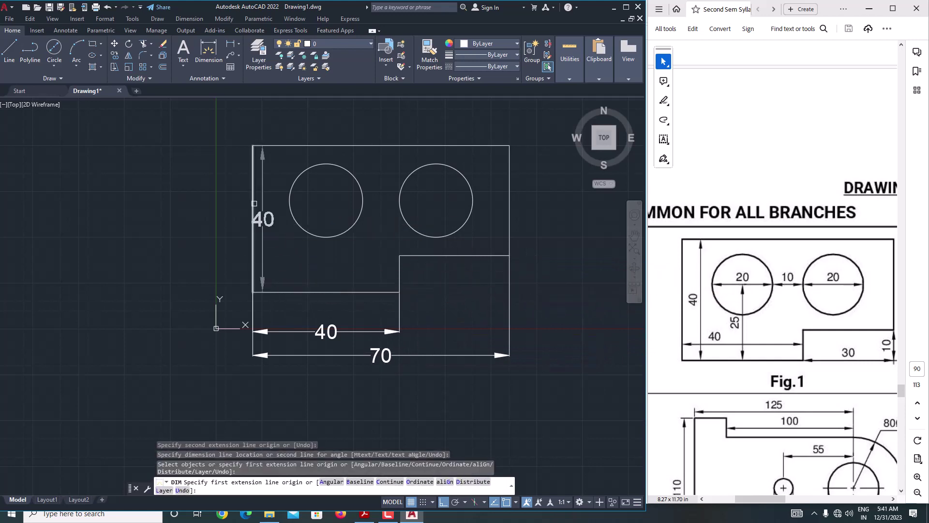
Dimension the 40 overall height along the left edge, placed left of the outline
click(254, 145)
click(253, 291)
click(243, 172)
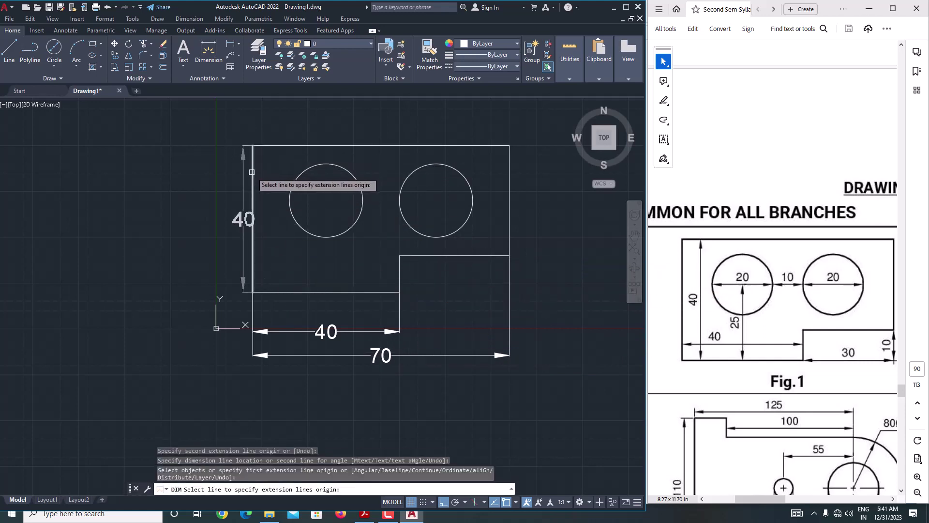
click(252, 172)
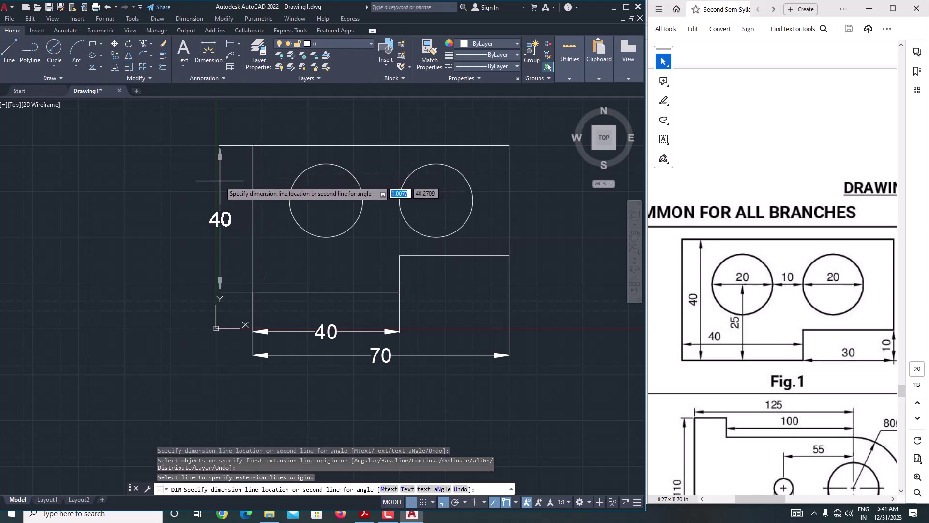
click(207, 180)
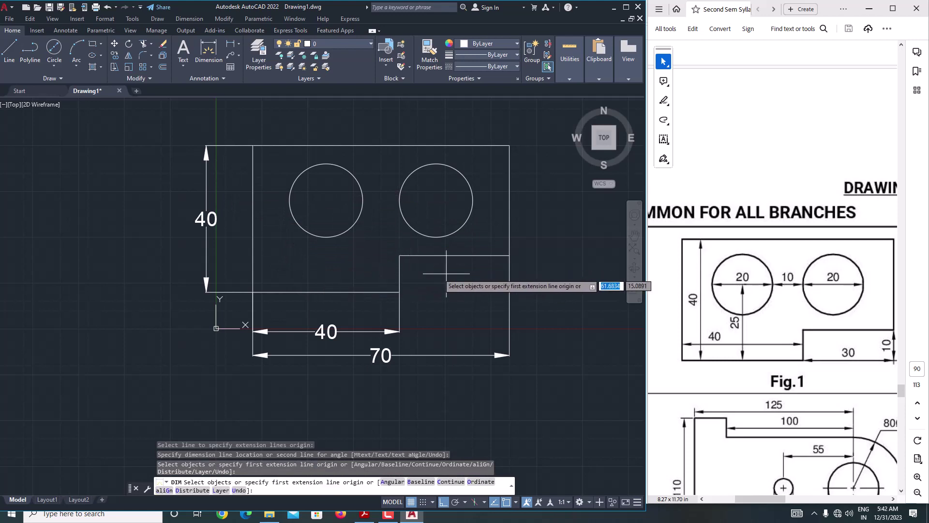
text(c)
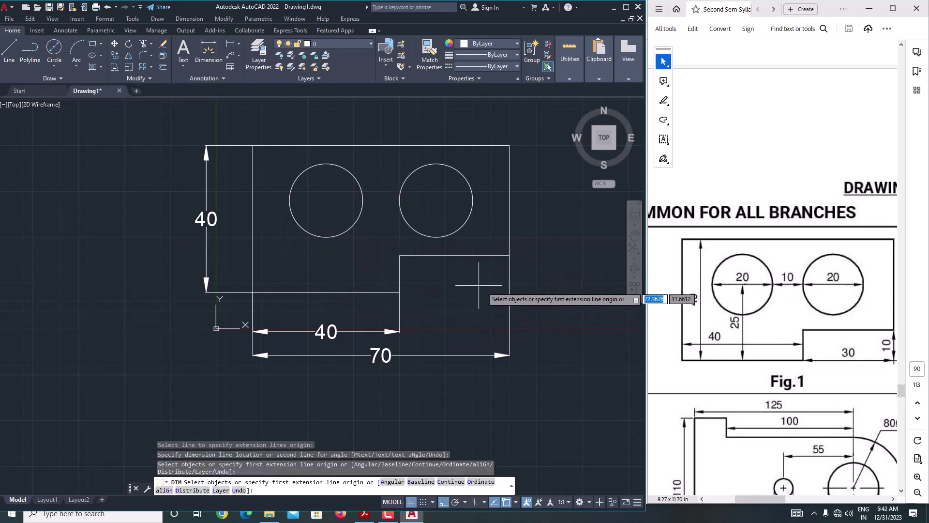
key(Return)
key(Escape)
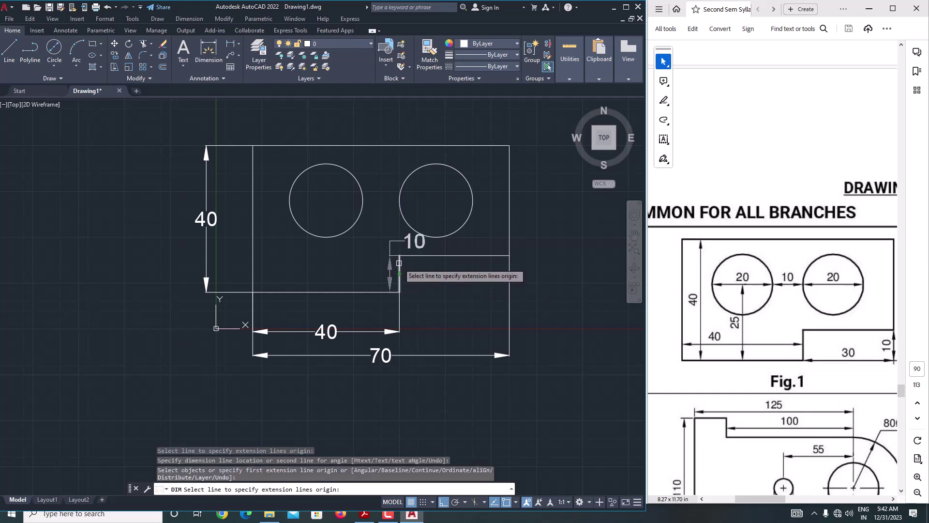
Dimension the 10 step height beside the short vertical step line
click(398, 263)
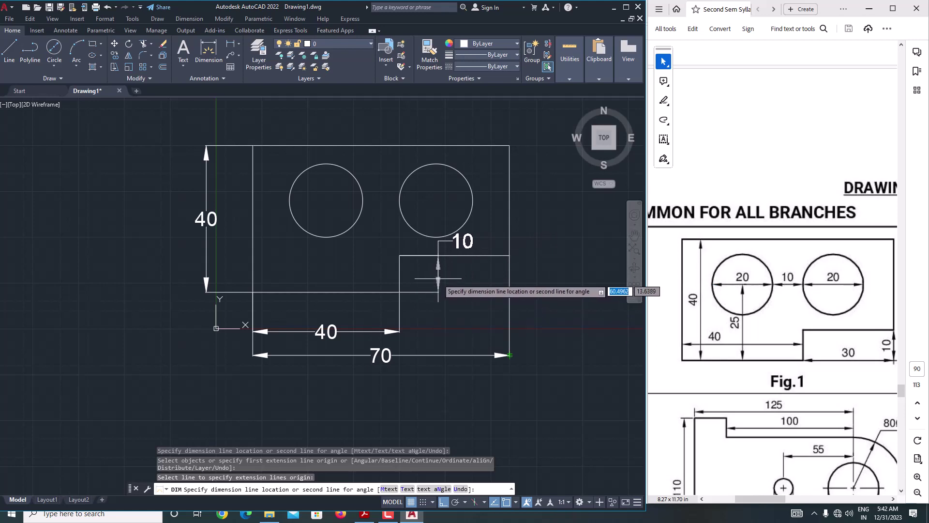
click(438, 278)
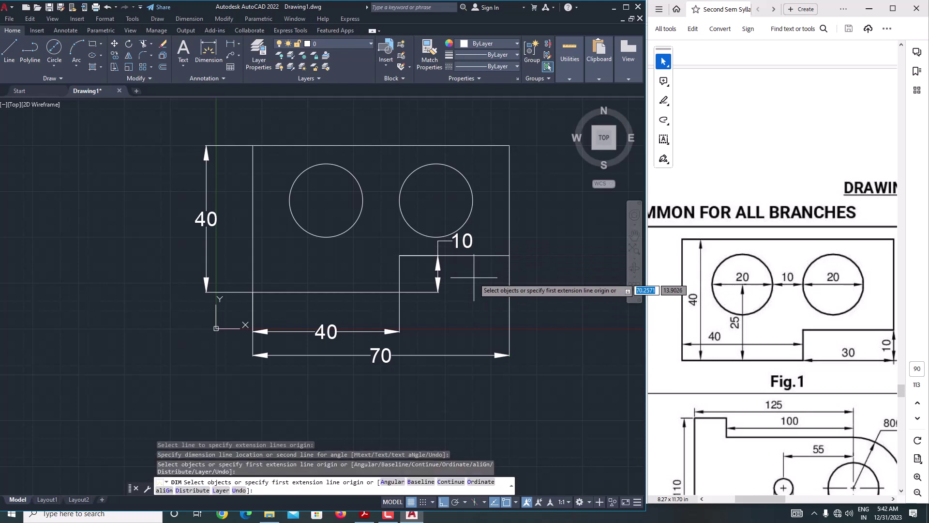
key(Escape)
click(460, 240)
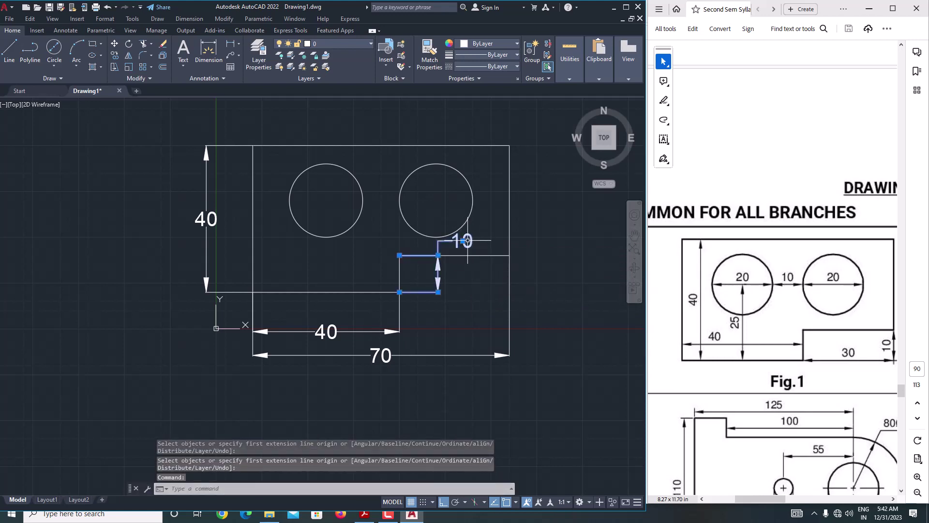
Move the 10 dimension text below the rectangle, just left of its dimension line
click(462, 241)
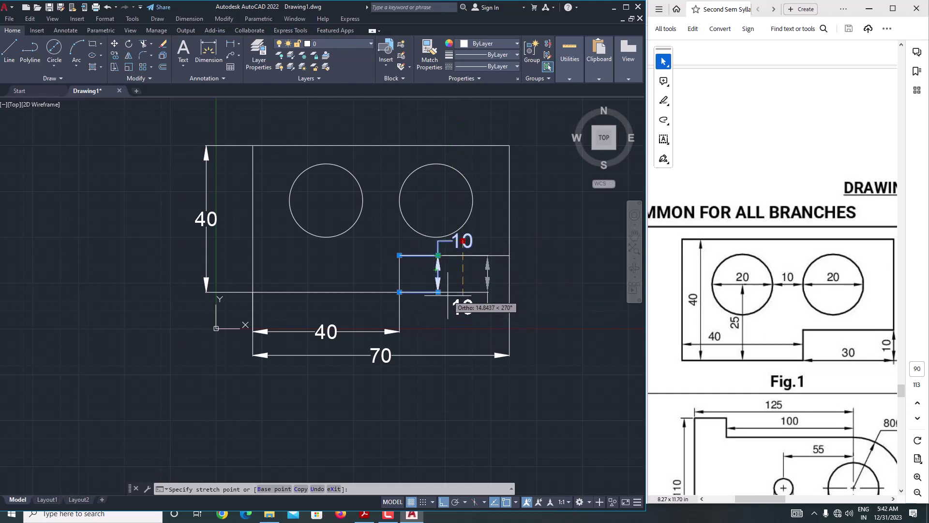
click(453, 305)
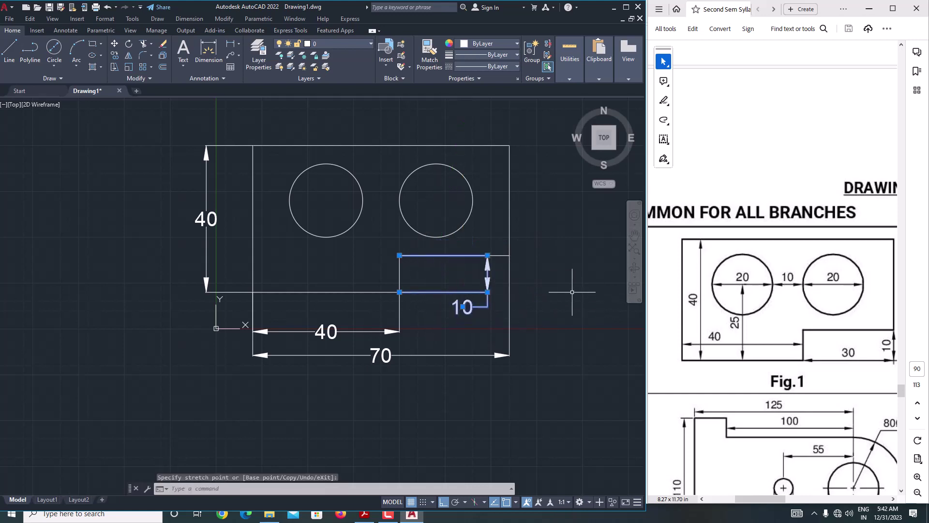
key(Escape)
click(490, 282)
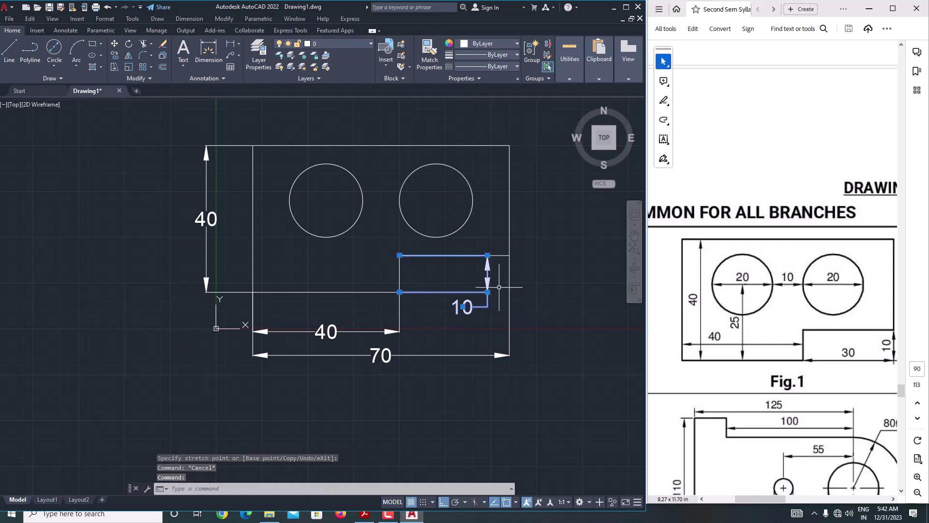
click(463, 307)
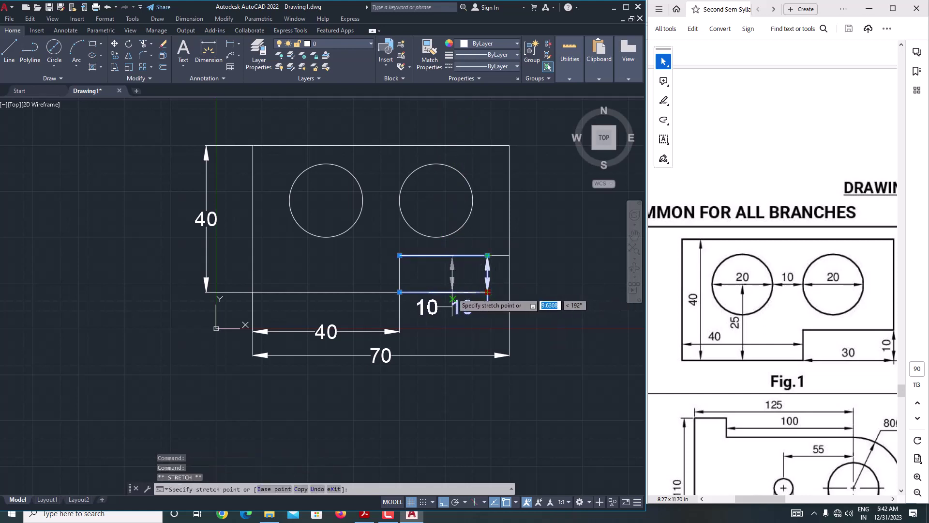
click(419, 307)
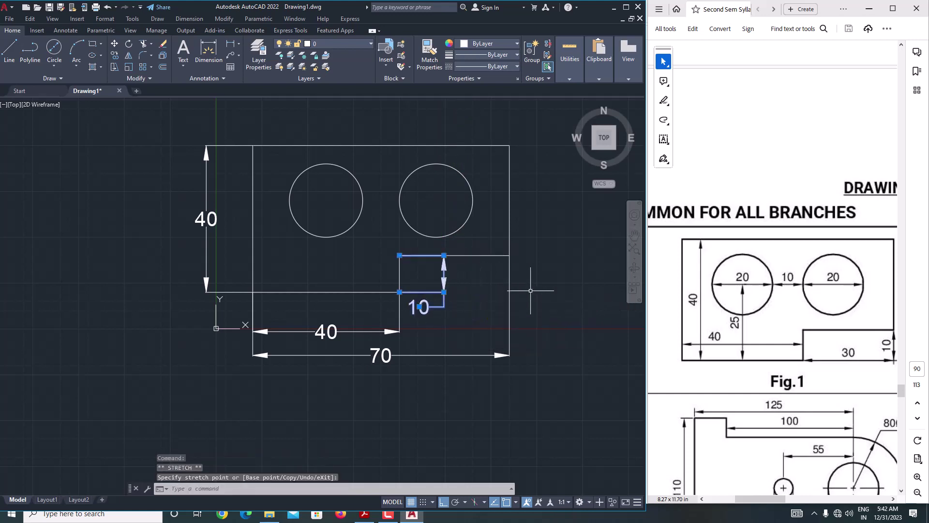
key(Escape)
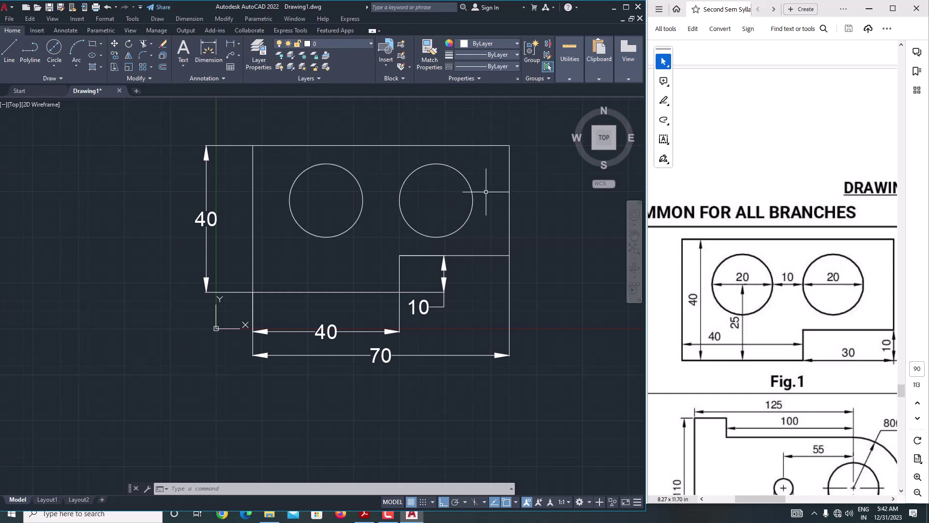
Add Ø20 diameter dimensions to the right and left circles, placed above the rectangle
click(208, 57)
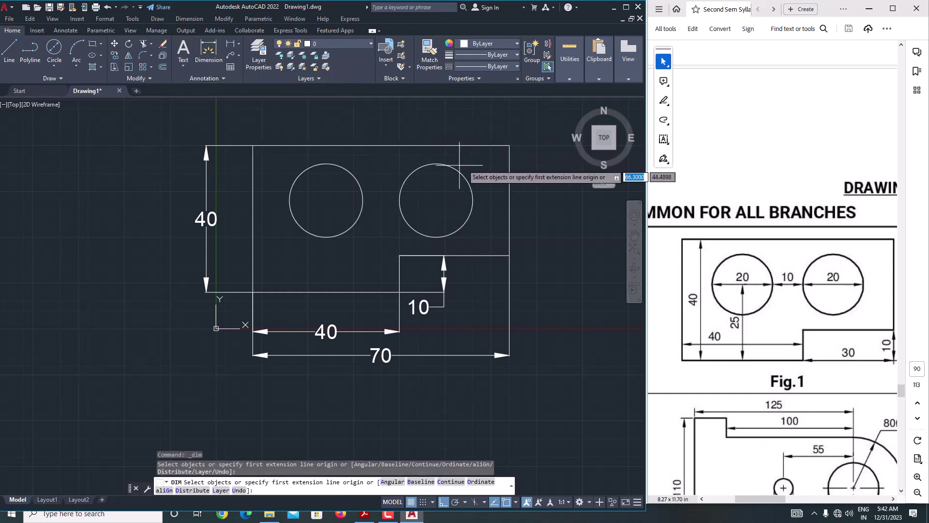
click(455, 169)
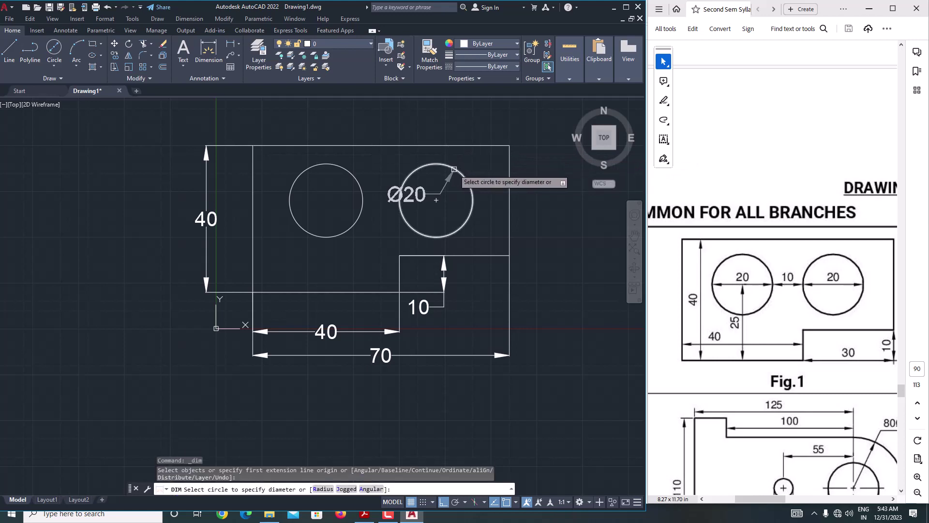
click(454, 169)
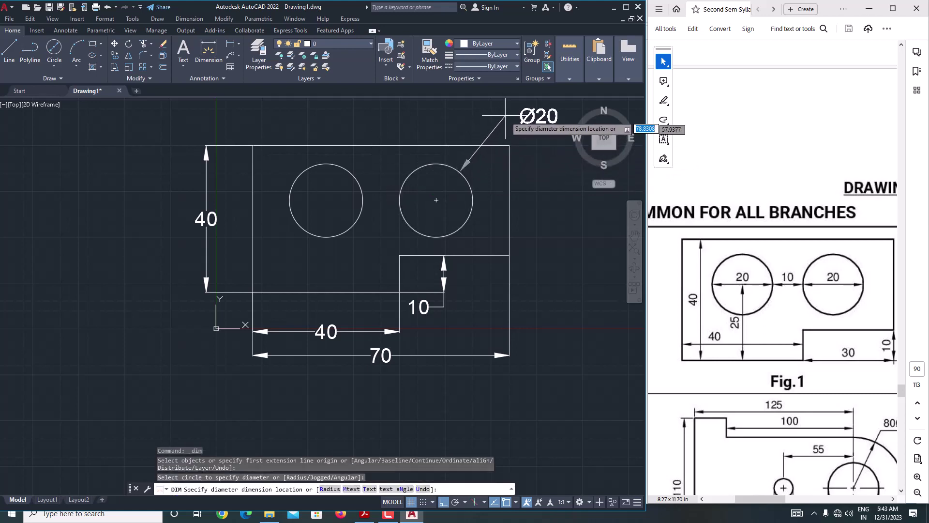
click(457, 116)
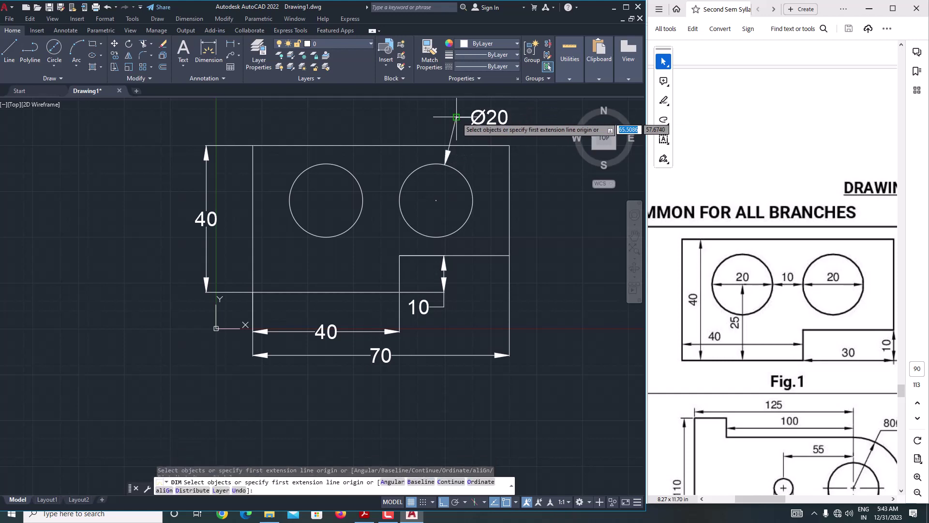
key(Return)
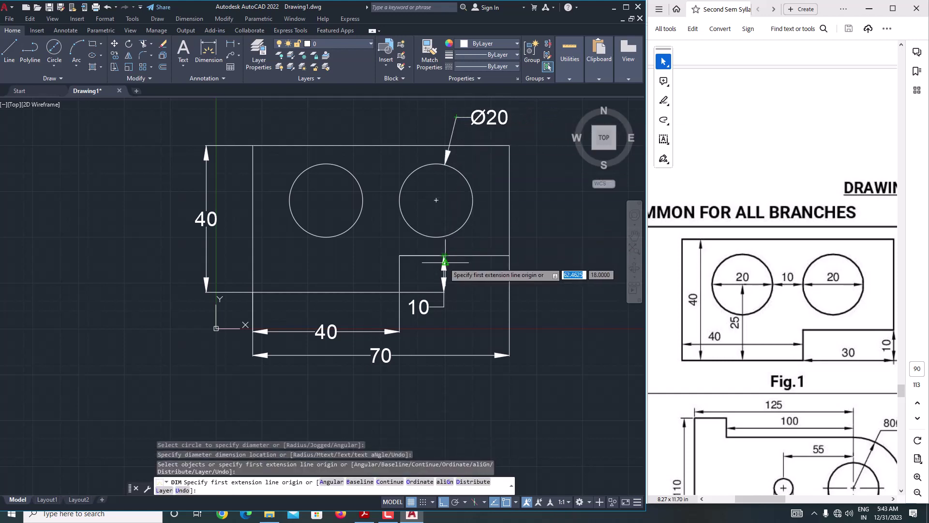
key(Escape)
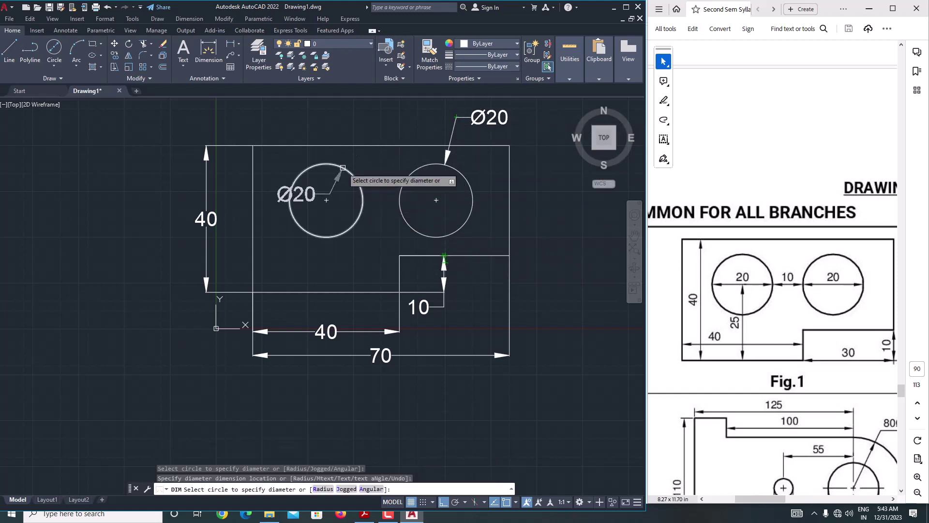
click(335, 163)
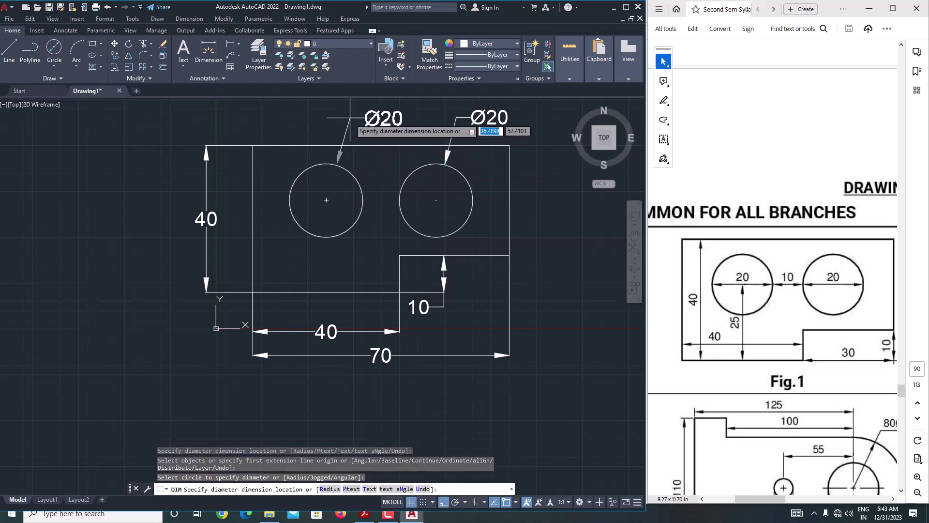
click(343, 112)
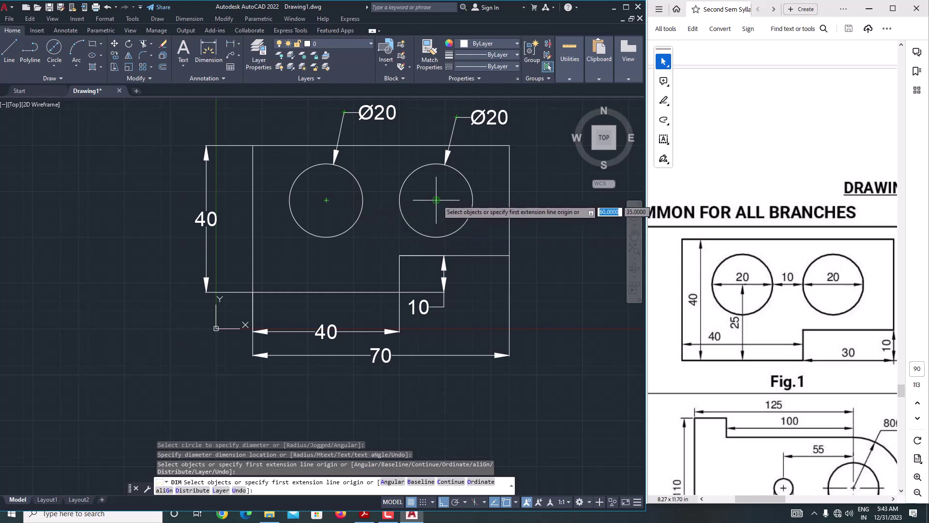
Dimension the 20 distance from the right circle's centre to the right edge
click(436, 200)
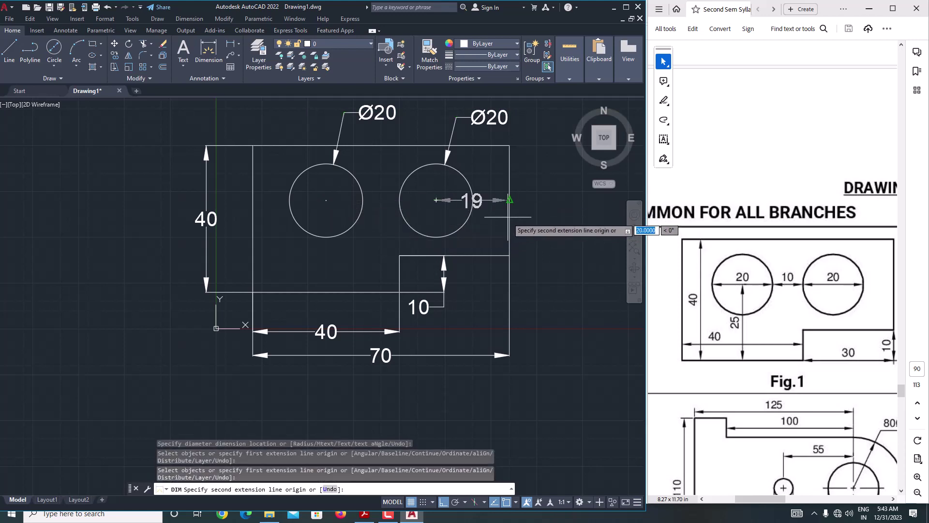
click(509, 200)
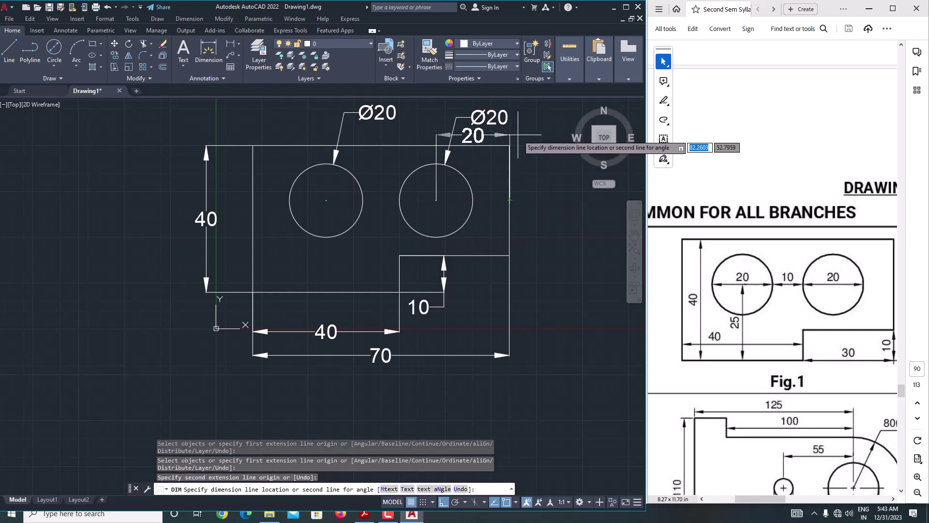
click(517, 132)
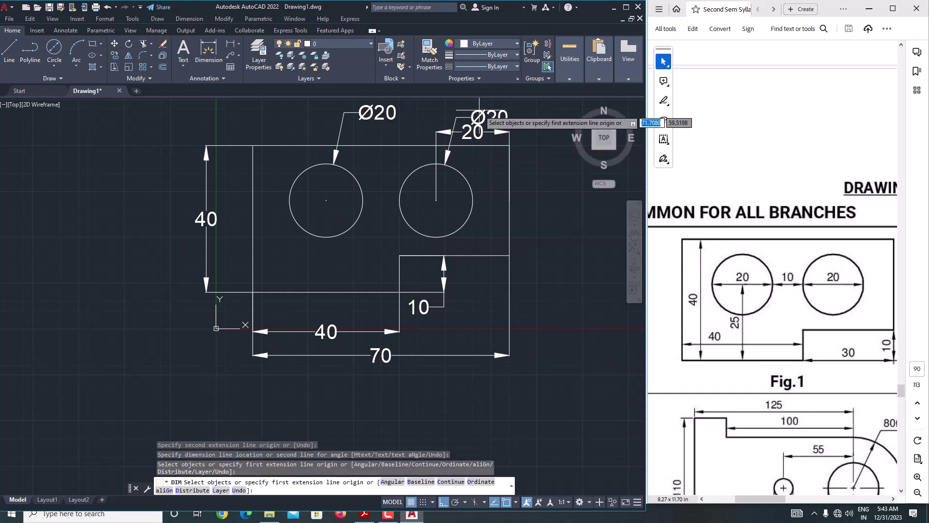
key(Return)
Move the right circle's Ø20 label further to the right
click(483, 111)
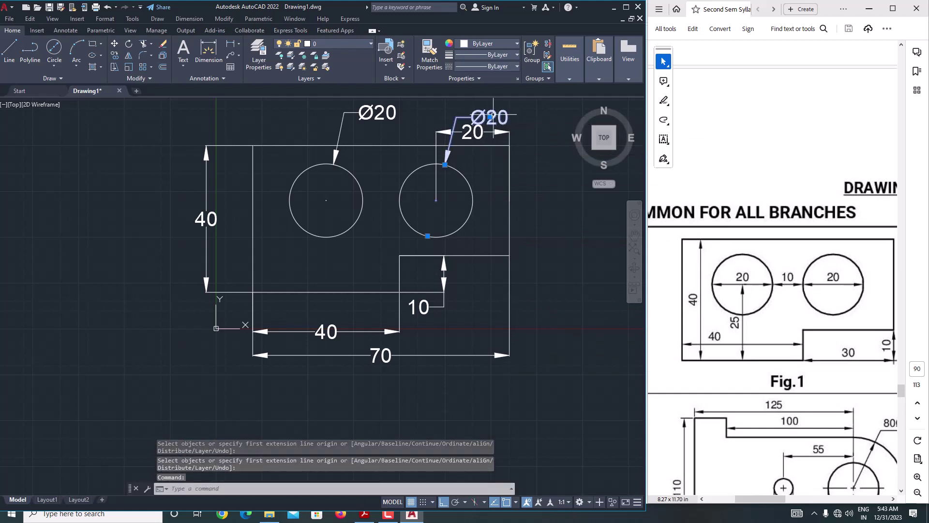
click(490, 116)
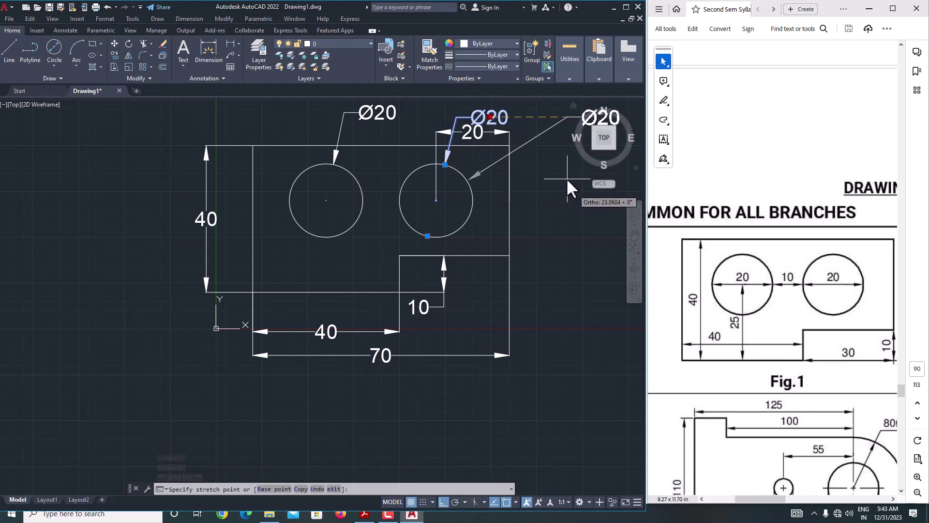
click(571, 191)
scroll(483, 220, down, 4)
scroll(508, 178, up, 4)
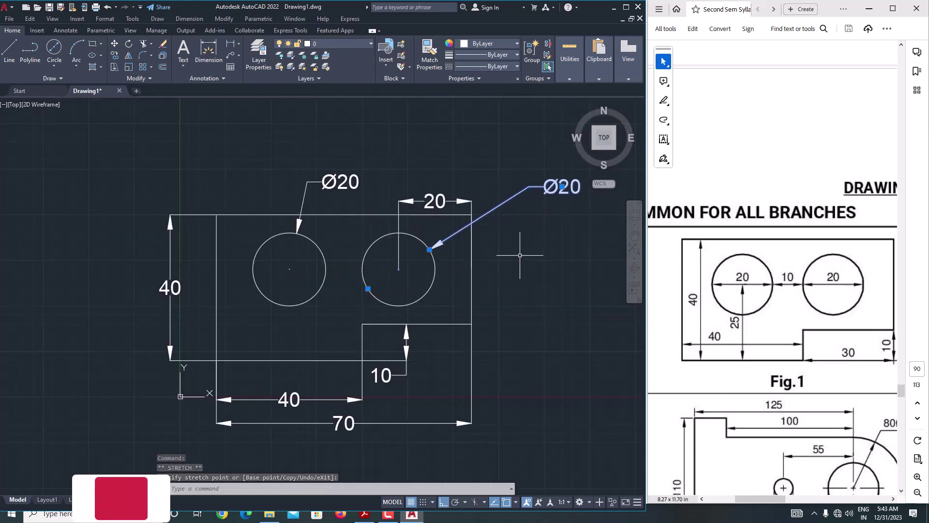
key(Escape)
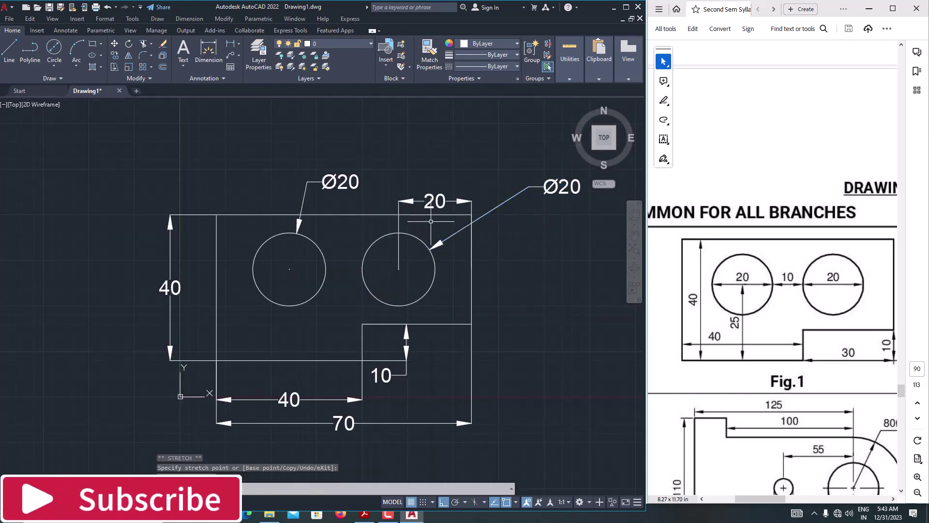
key(Escape)
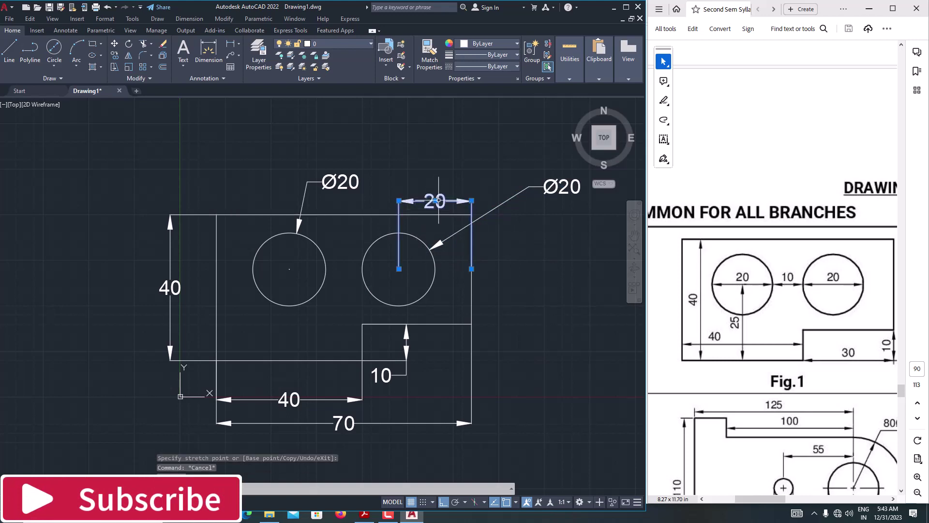
Raise the 20 dimension higher above the rectangle's top edge
click(438, 200)
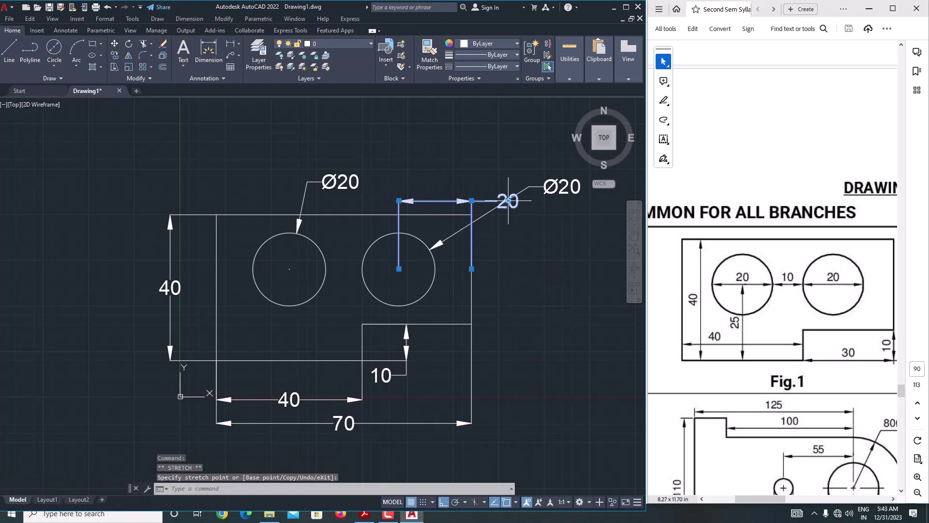
click(509, 200)
click(508, 201)
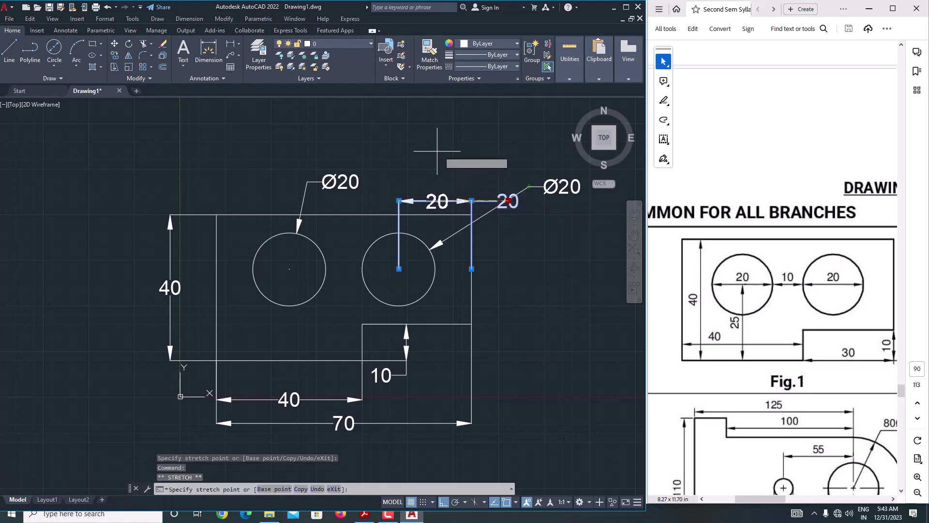
click(439, 156)
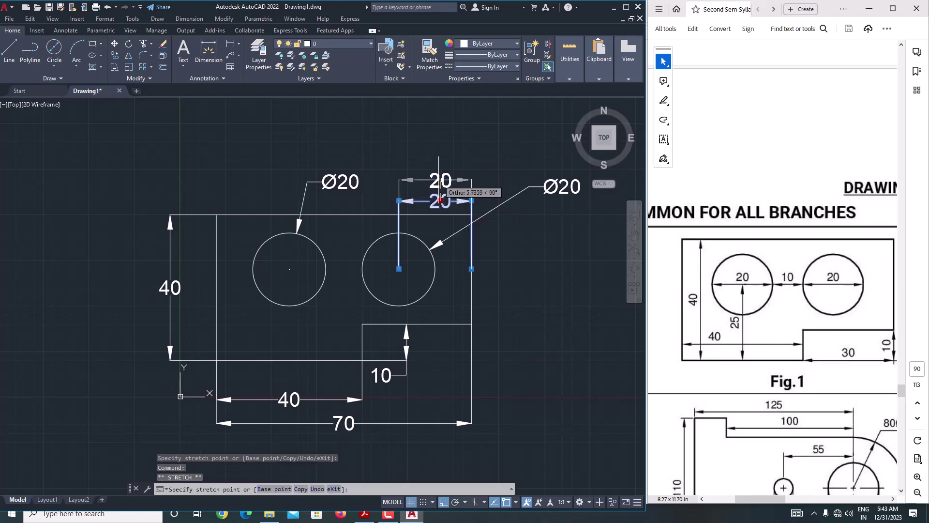
key(Escape)
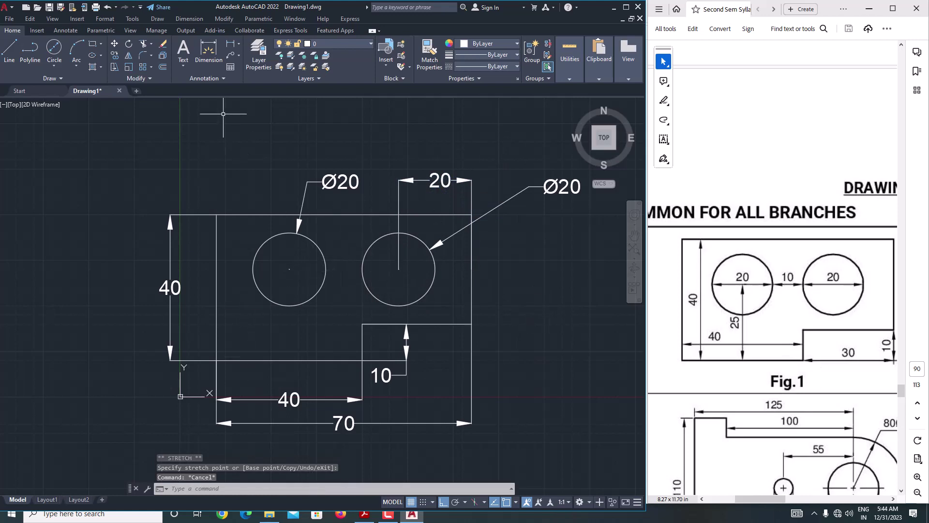
Place a vertical 15 dimension right of the rectangle, from the right circle's centre to the top edge
click(208, 54)
click(397, 269)
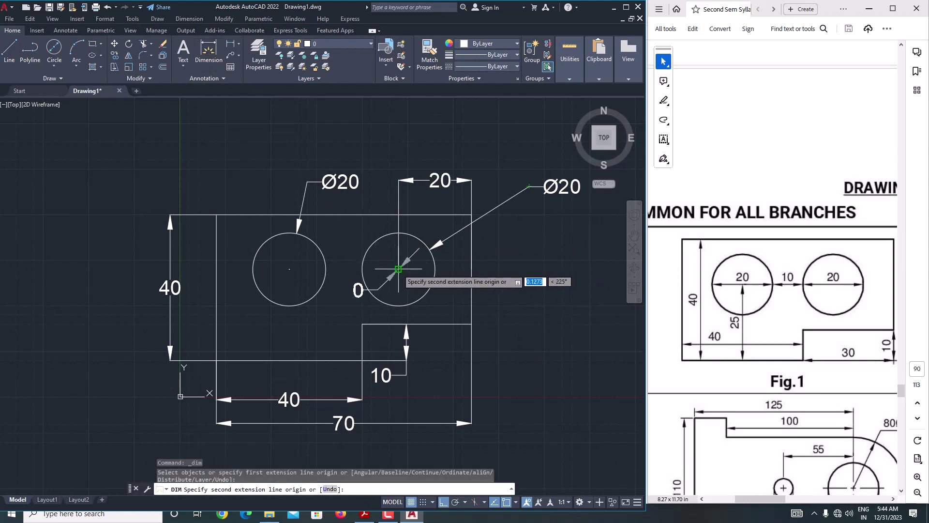
click(398, 215)
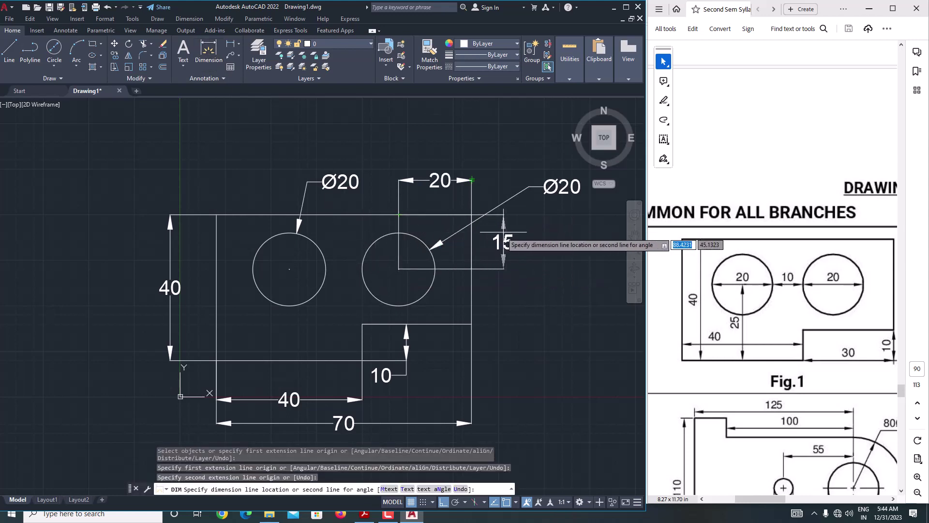
click(509, 242)
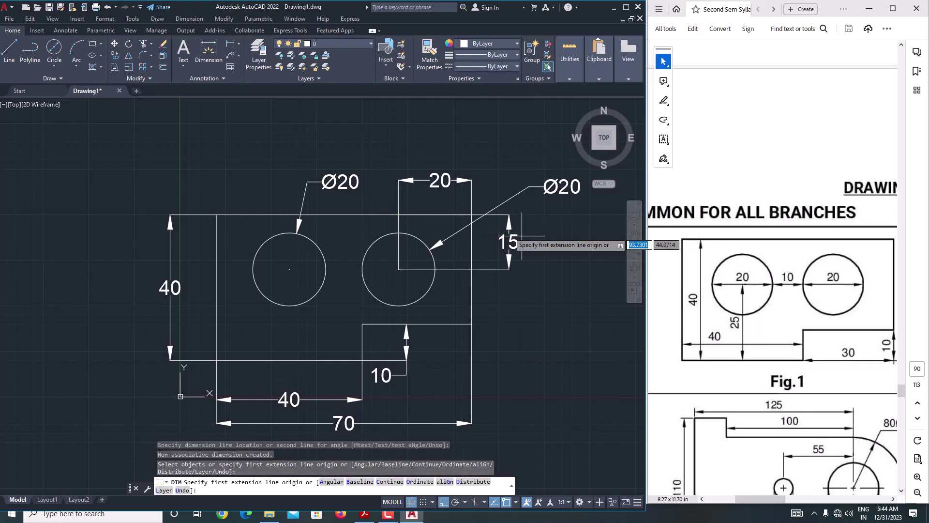
key(Return)
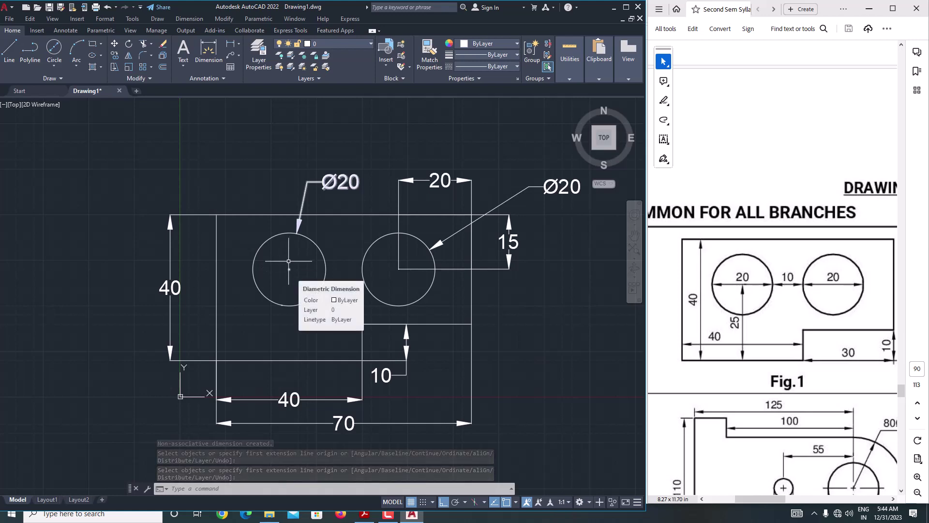
click(209, 51)
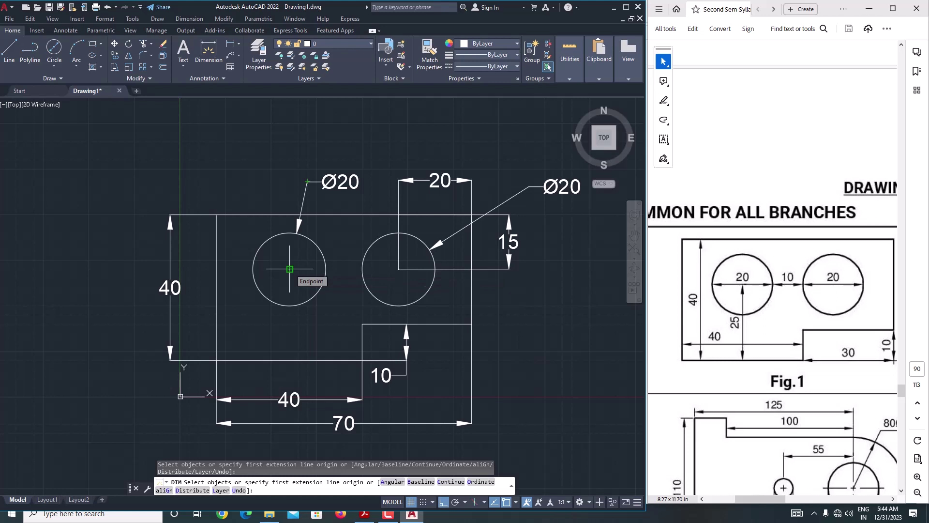
key(Return)
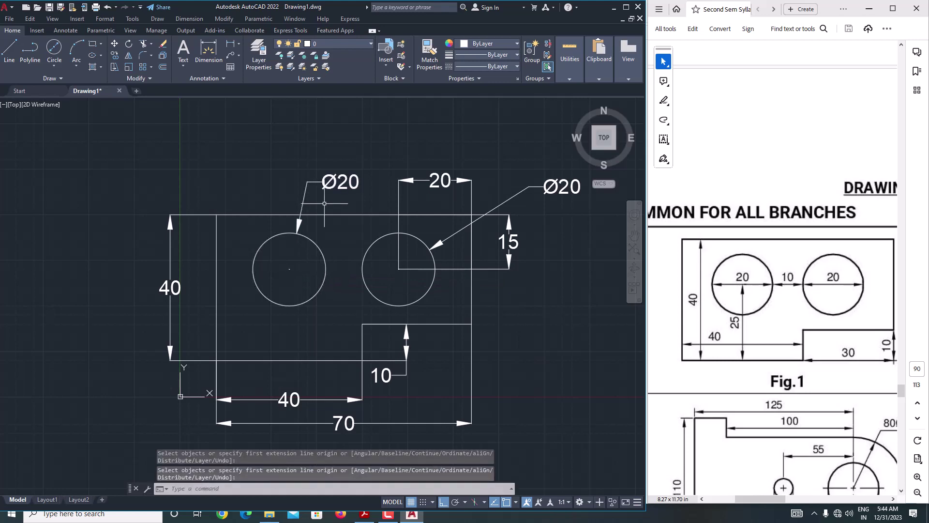
Cancel the unwanted diameter dimension started on the left circle
click(209, 51)
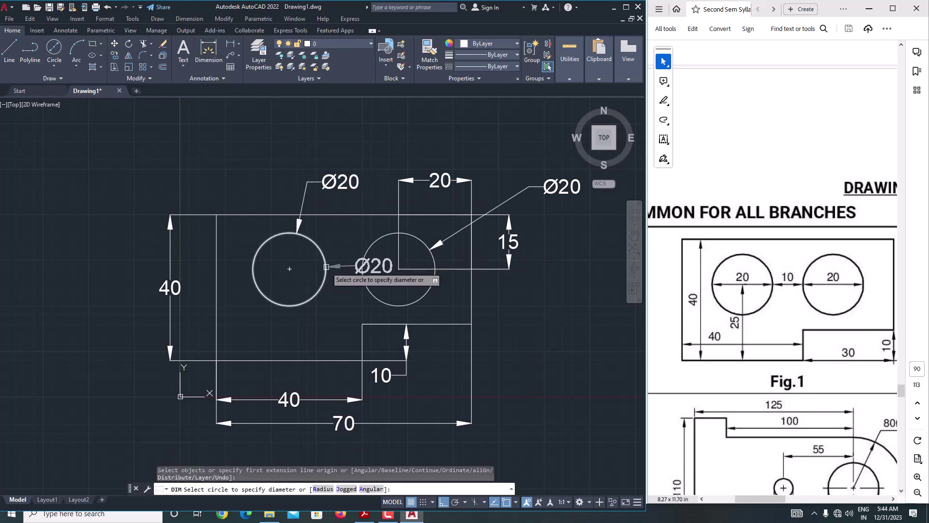
click(325, 274)
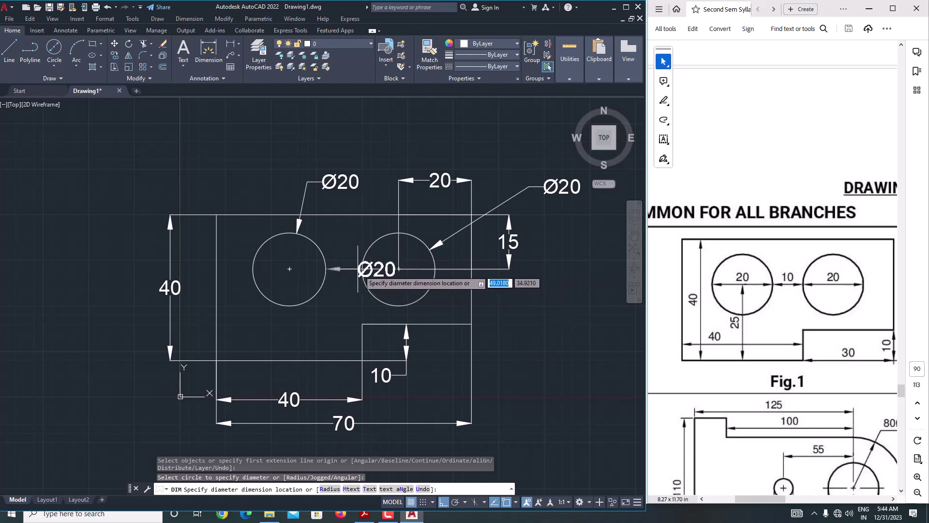
right_click(352, 266)
click(393, 285)
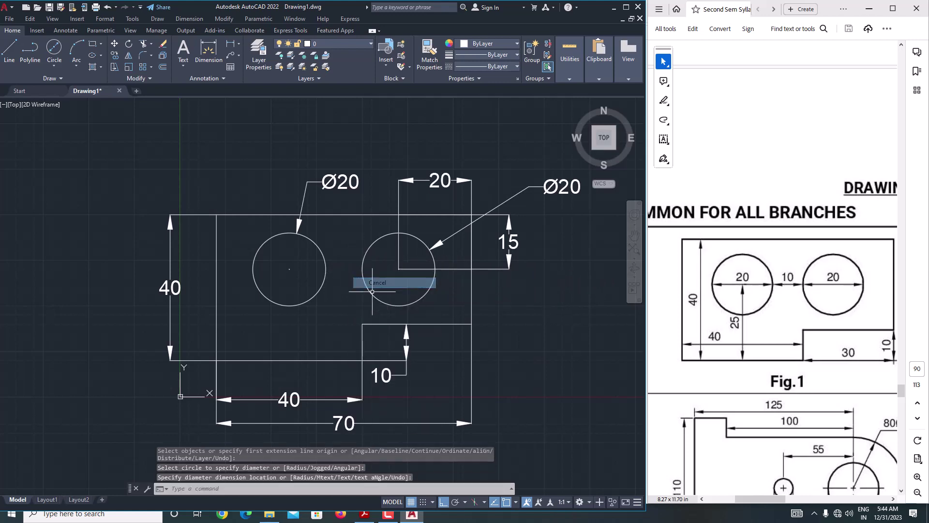
Place a 20 dimension above the figure from the left circle's centre to the rectangle's left edge
click(208, 51)
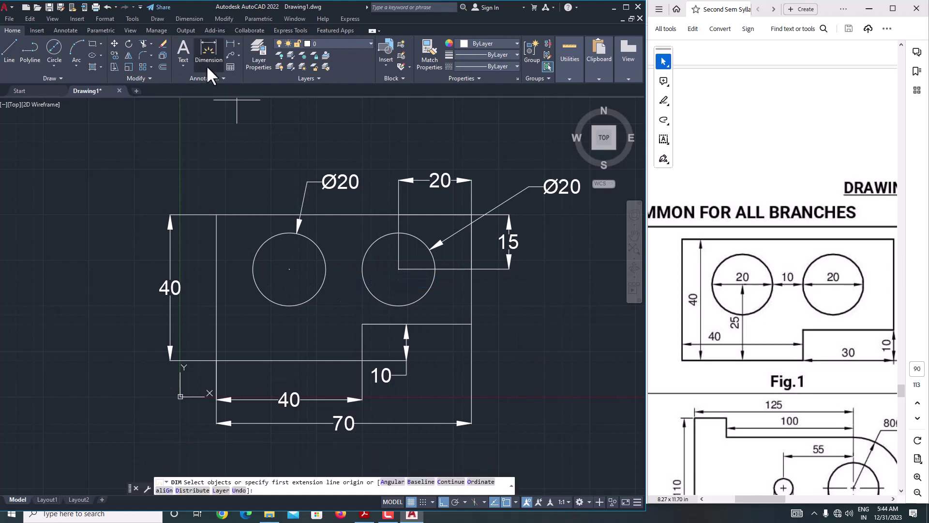
click(290, 268)
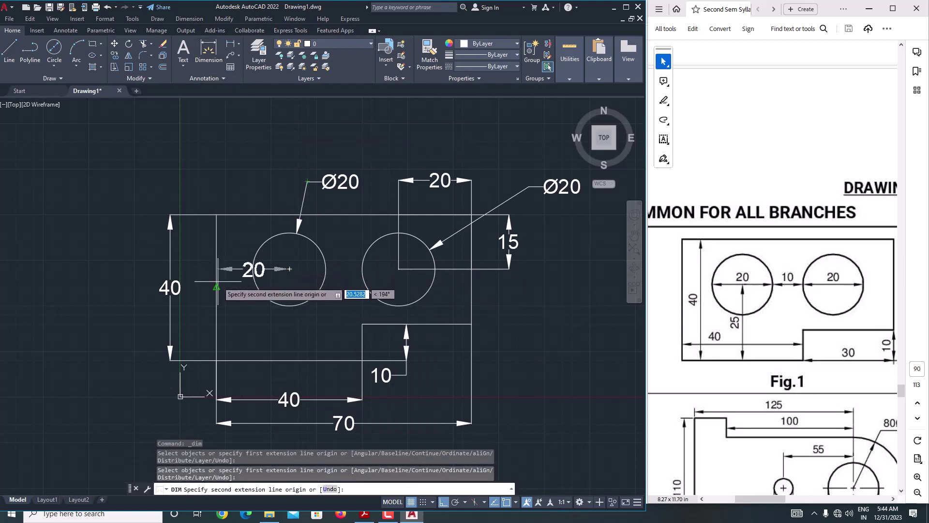
click(217, 269)
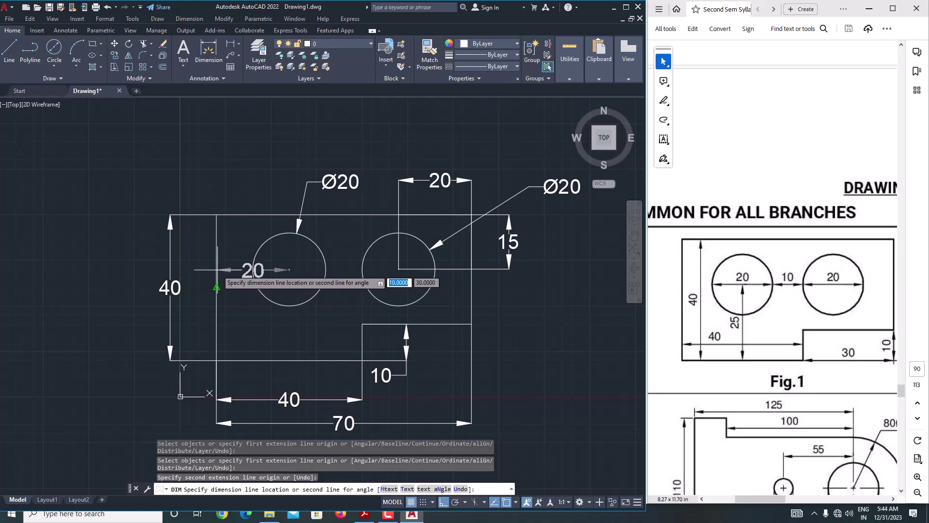
click(237, 178)
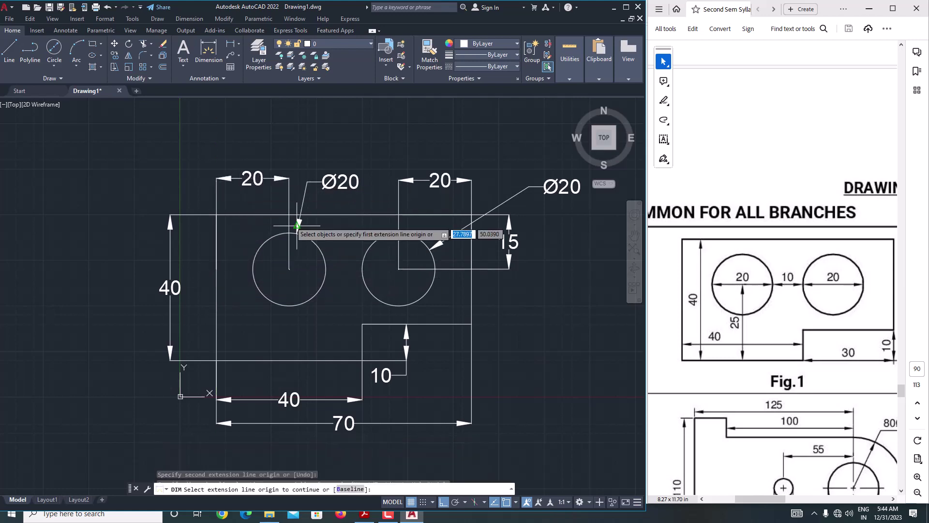
key(Return)
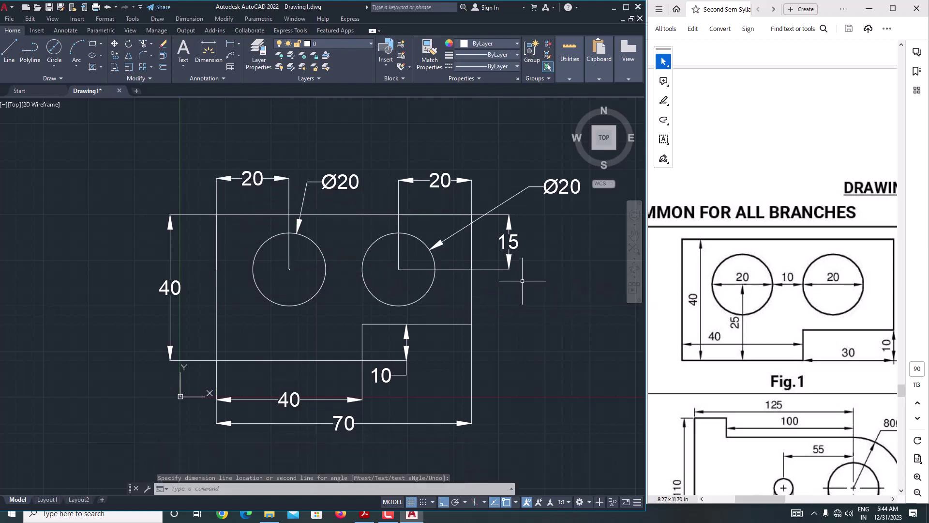
scroll(520, 281, down, 2)
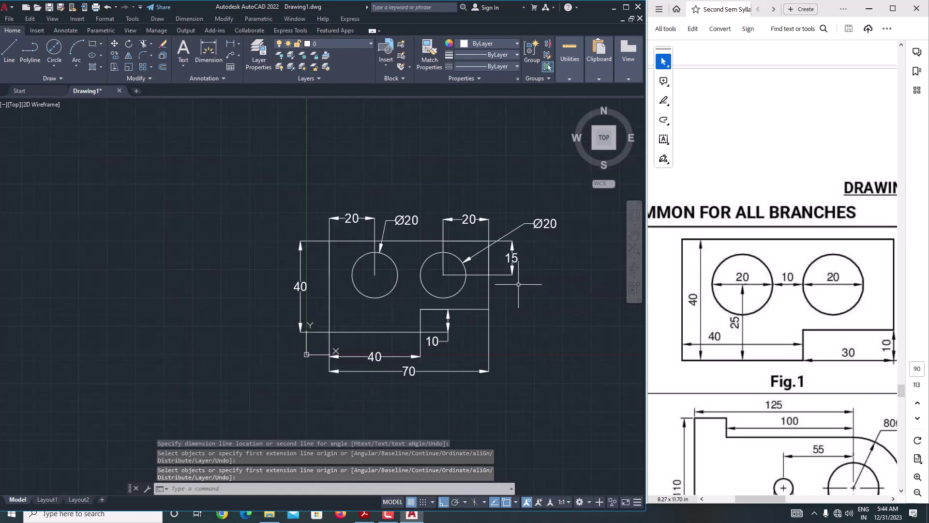
scroll(431, 343, up, 6)
scroll(441, 340, down, 8)
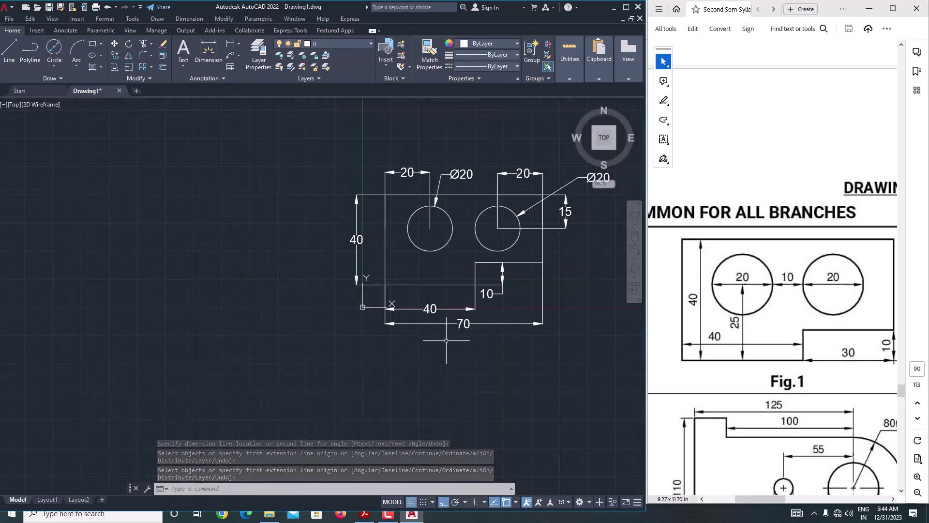
scroll(383, 353, up, 2)
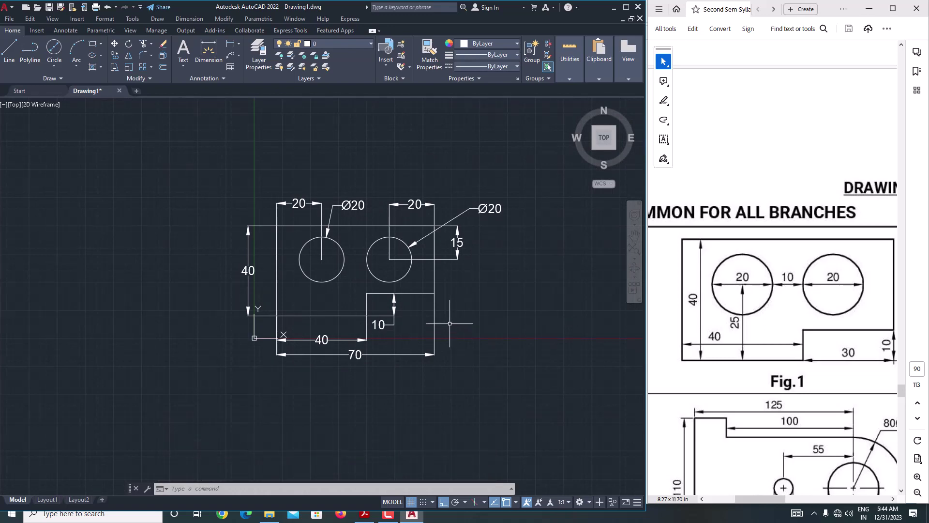
Switch to the Layout1 sheet, activate its viewport and turn the grid off
click(392, 502)
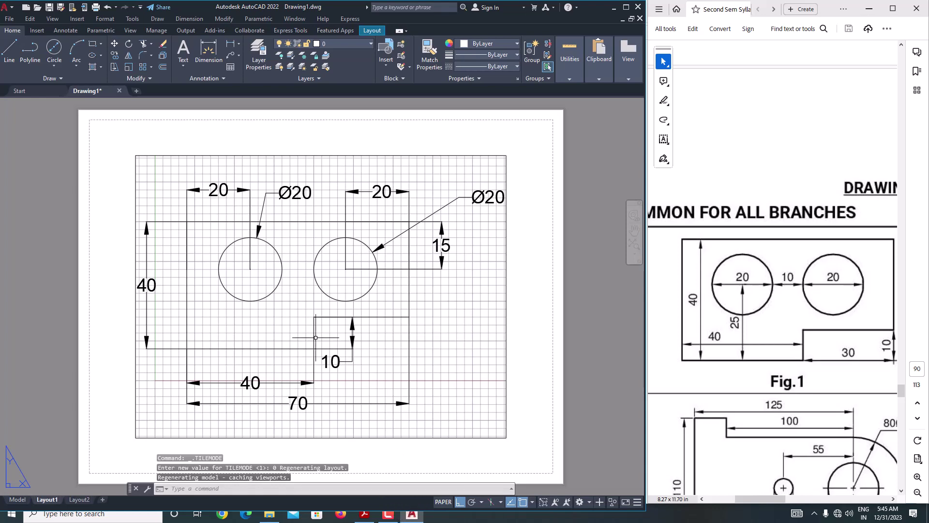
scroll(316, 336, down, 2)
scroll(316, 336, up, 2)
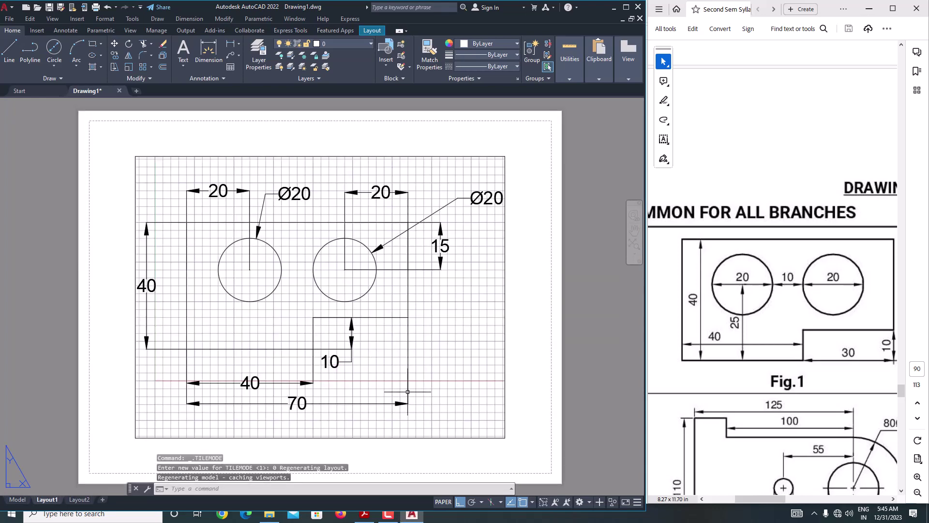
click(443, 502)
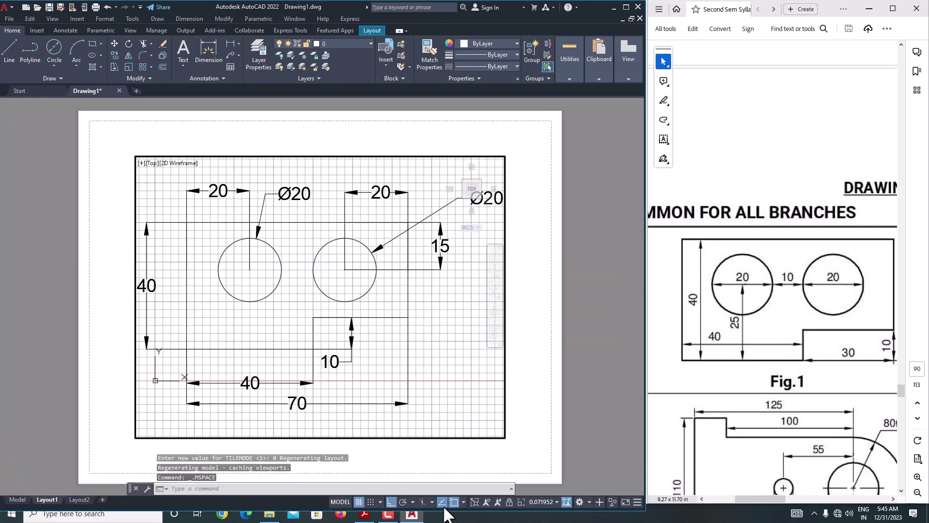
click(359, 502)
Zoom and pan so the dimensioned drawing sits centred within the viewport
scroll(347, 365, down, 2)
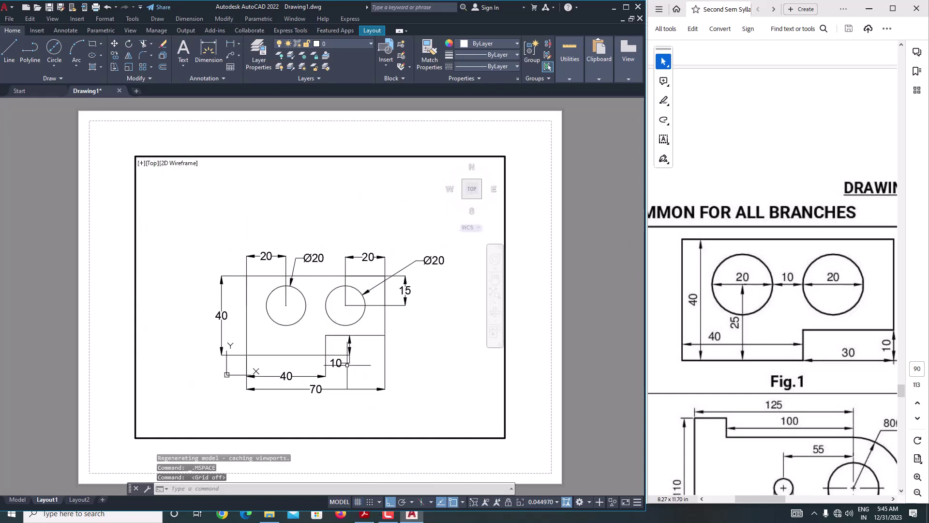
middle_drag(360, 368, 337, 335)
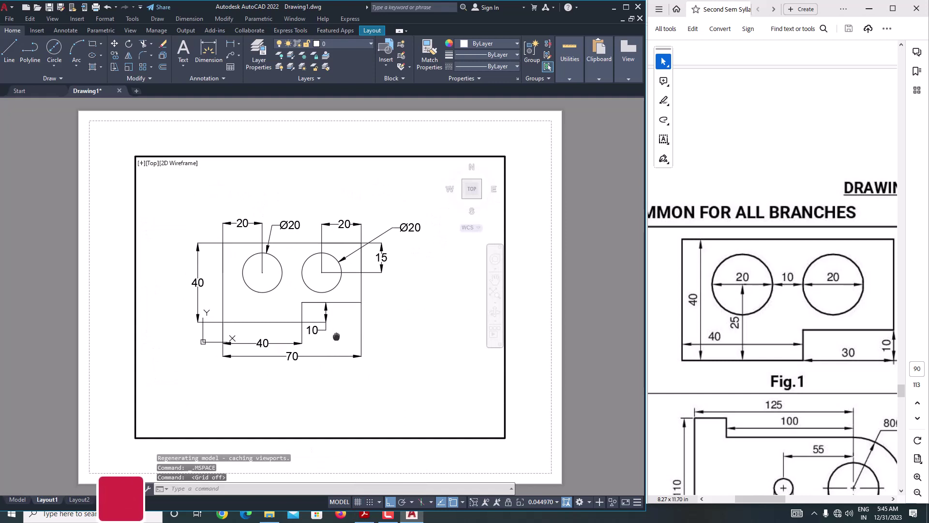
scroll(365, 340, up, 2)
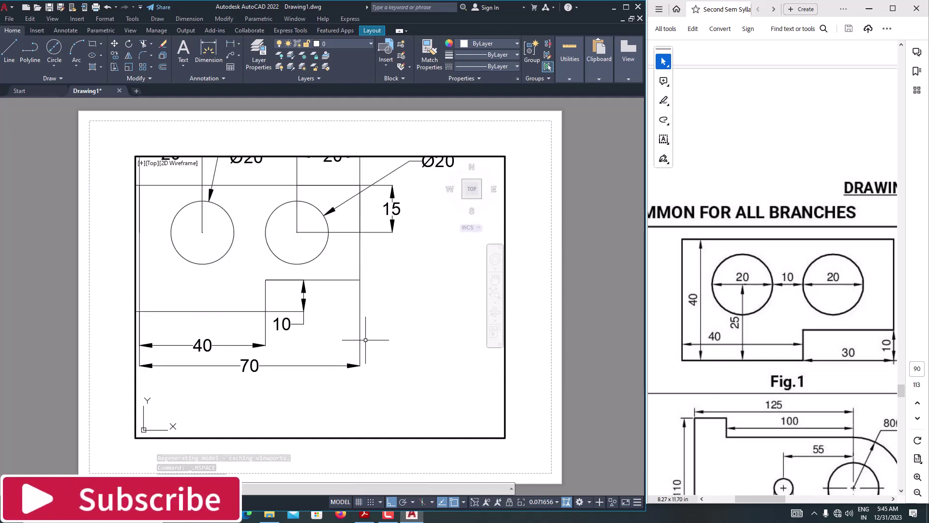
scroll(365, 340, down, 2)
middle_drag(366, 340, 368, 340)
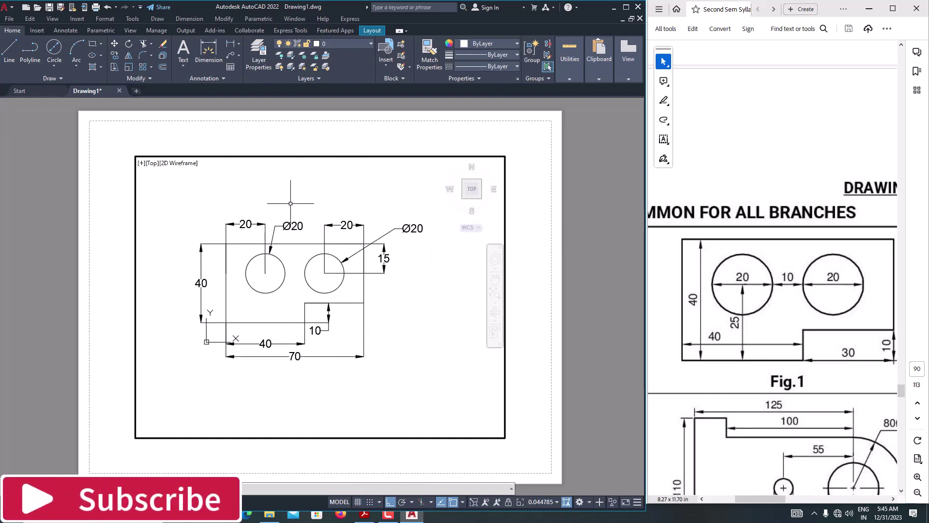